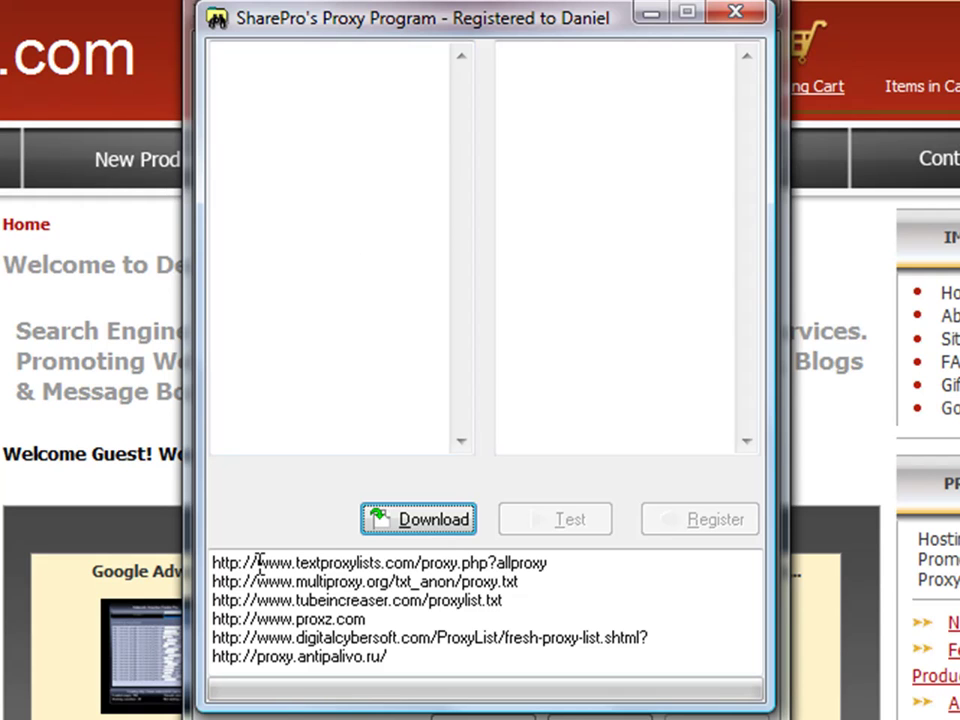
left_click_drag(218, 562, 465, 662)
left_click(465, 662)
key("Return")
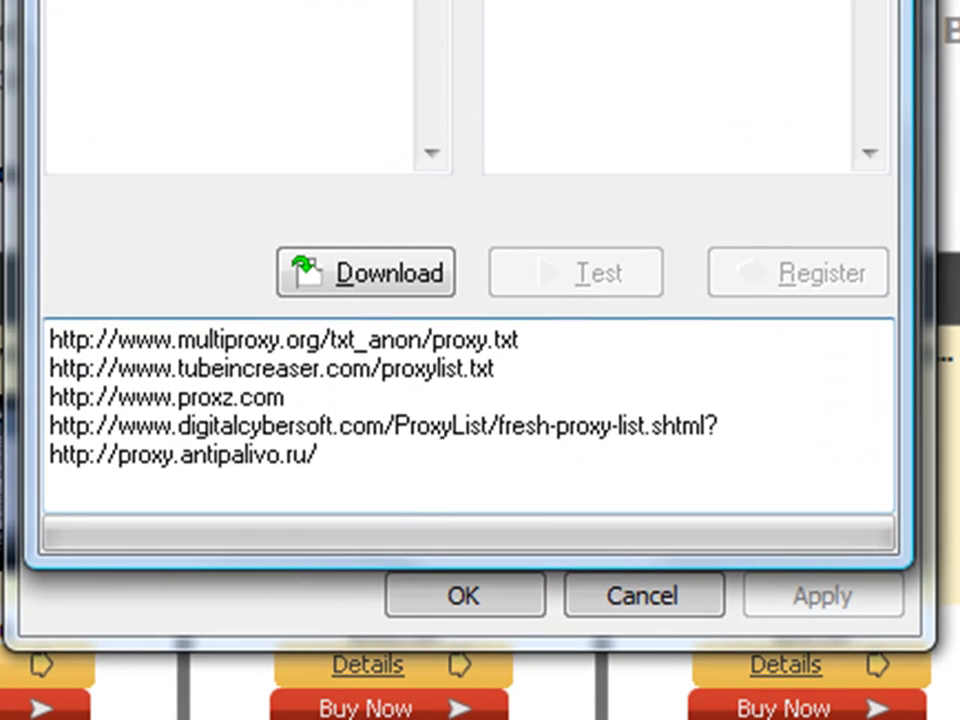
type("http://")
type("youdomain.c")
type("om")
key("BackSpace")
key("BackSpace")
key("BackSpace")
key("BackSpace")
key("BackSpace")
key("BackSpace")
key("BackSpace")
key("BackSpace")
key("BackSpace")
key("BackSpace")
key("BackSpace")
key("BackSpace")
key("BackSpace")
key("BackSpace")
key("BackSpace")
key("BackSpace")
key("BackSpace")
key("BackSpace")
key("BackSpace")
key("BackSpace")
type("http://www.bestproxy.info/usa_anonymous_proxy")
key("Up")
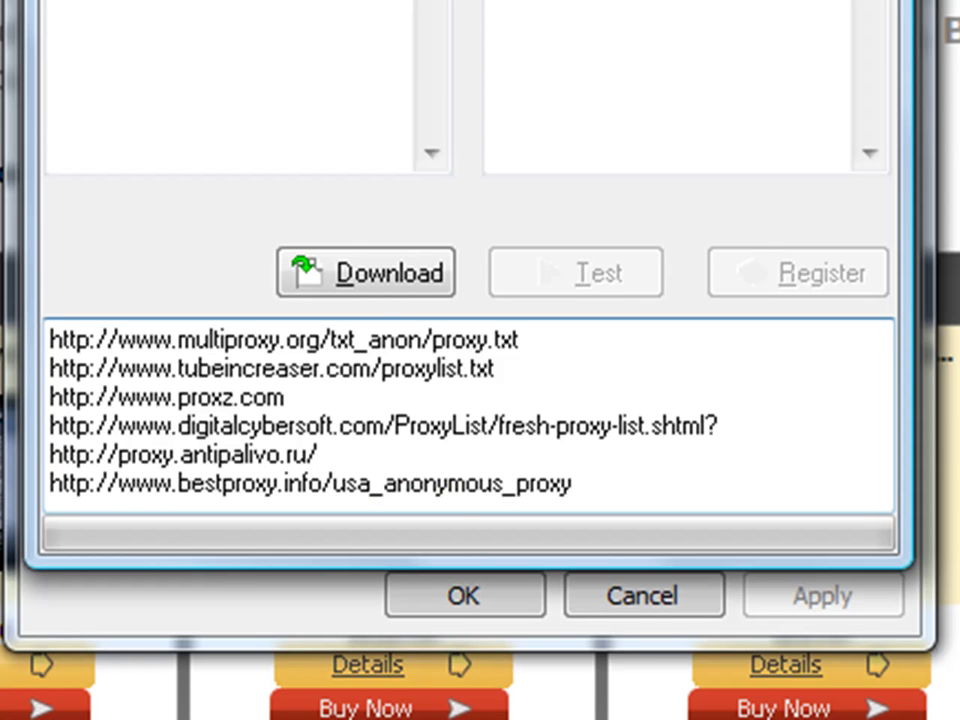
Download the proxies from the listed sources and start testing them.
left_click(376, 272)
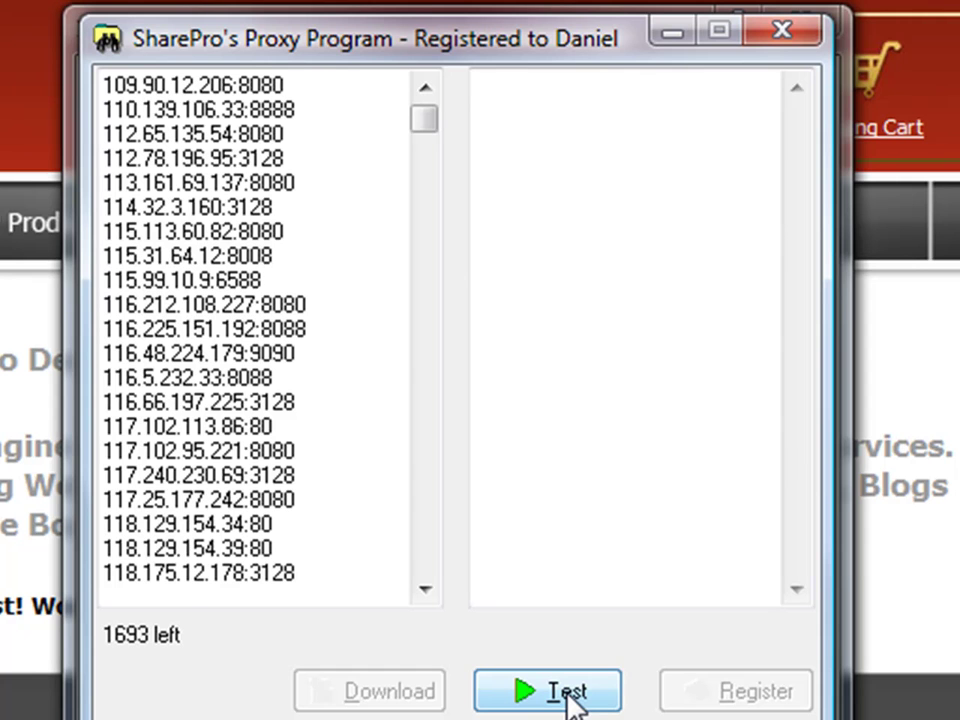
left_click(569, 696)
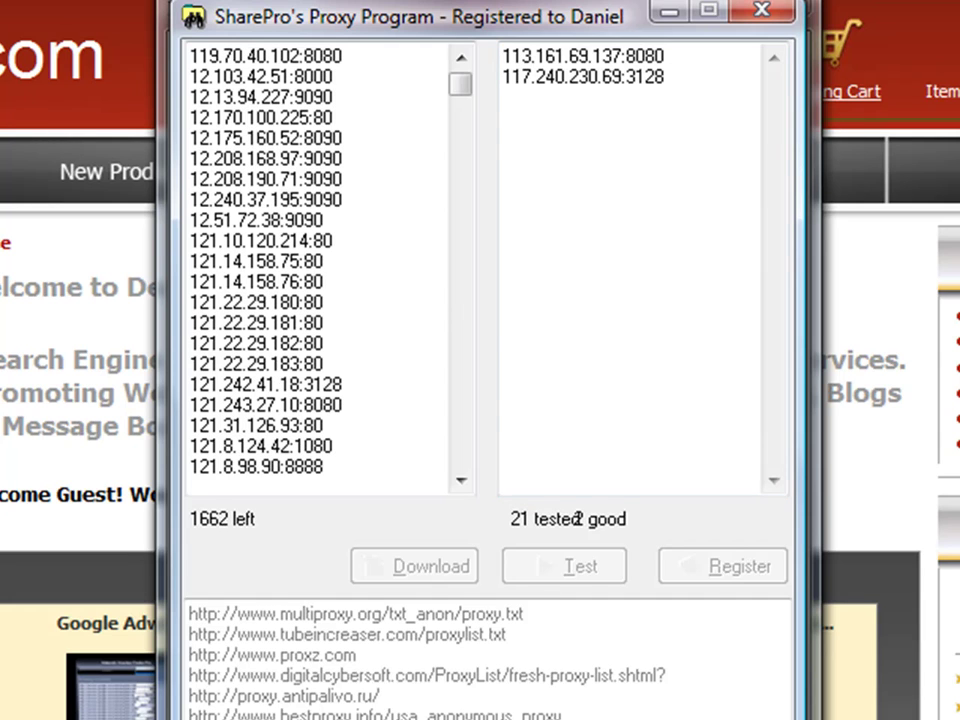
Copy the working proxy 117.240.230.69:3128 from the list of good proxies.
left_click_drag(655, 75, 352, 60)
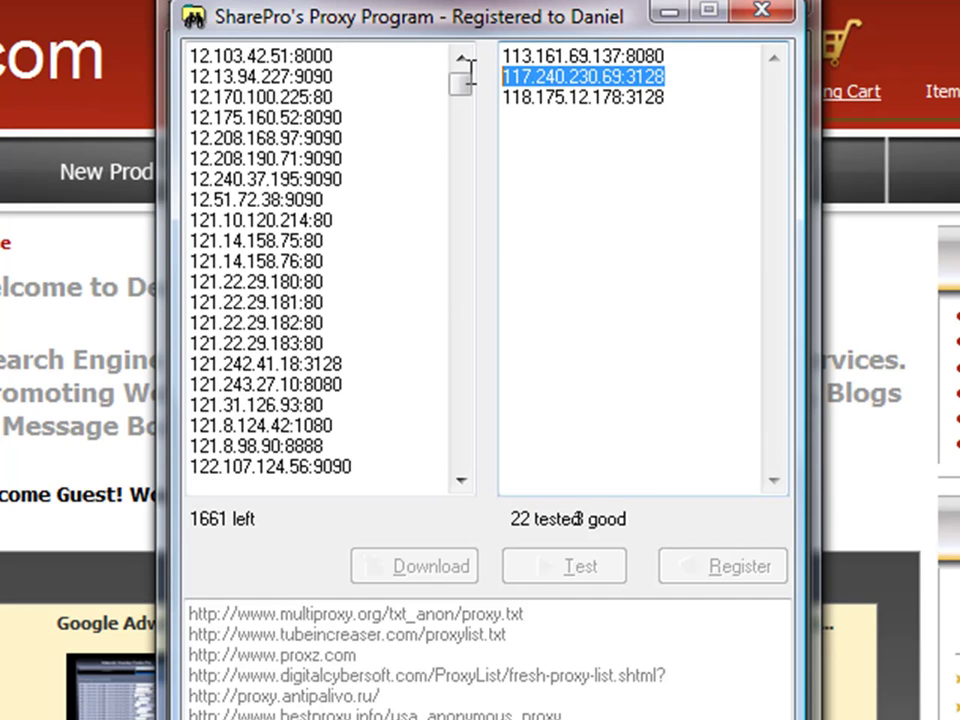
right_click(554, 79)
left_click(624, 186)
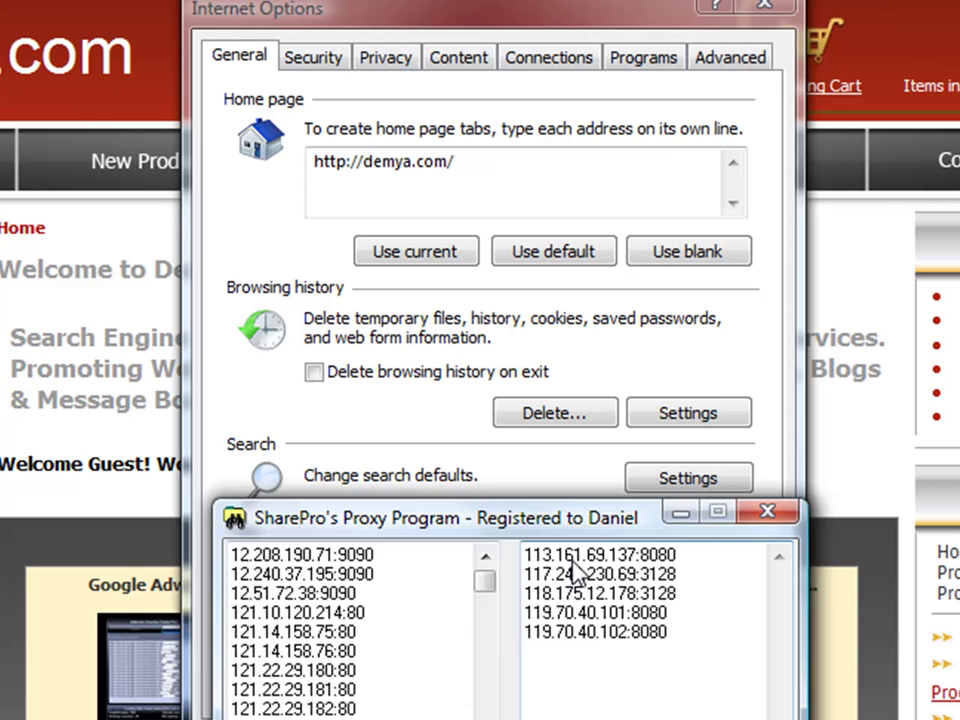
Move the proxy program window out of the way and open the LAN settings of the Internet Options connections.
left_click_drag(560, 530, 549, 716)
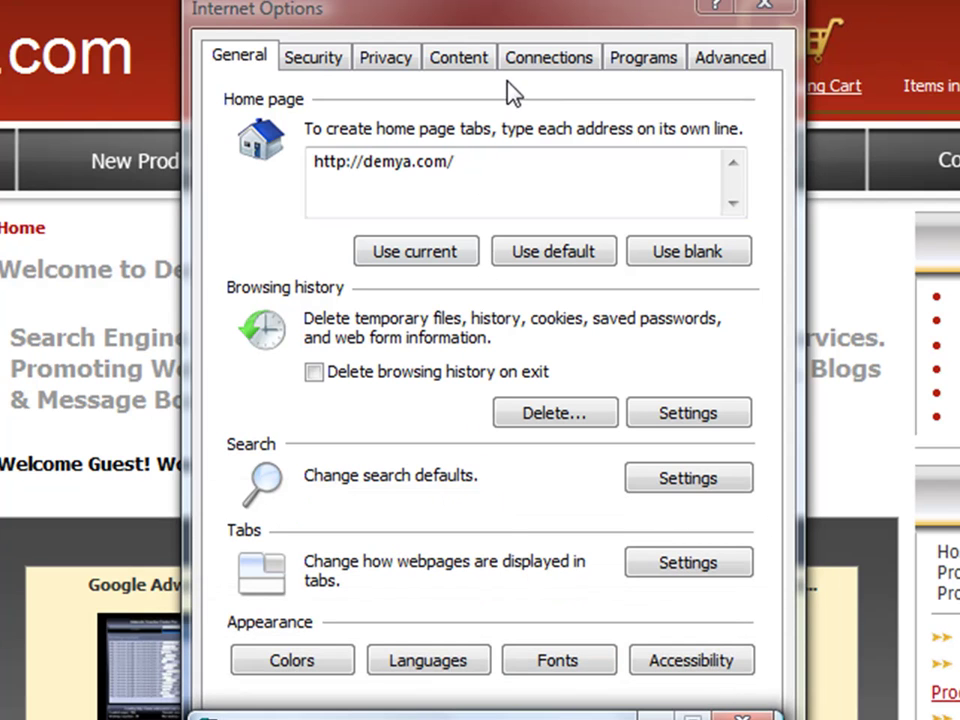
left_click(429, 17)
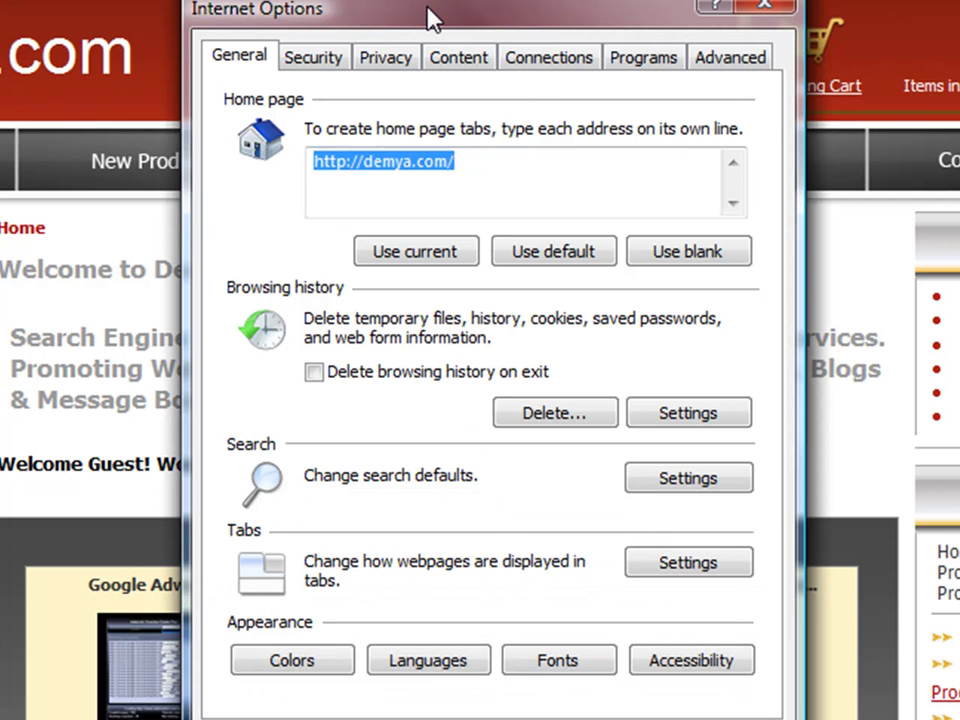
left_click(545, 58)
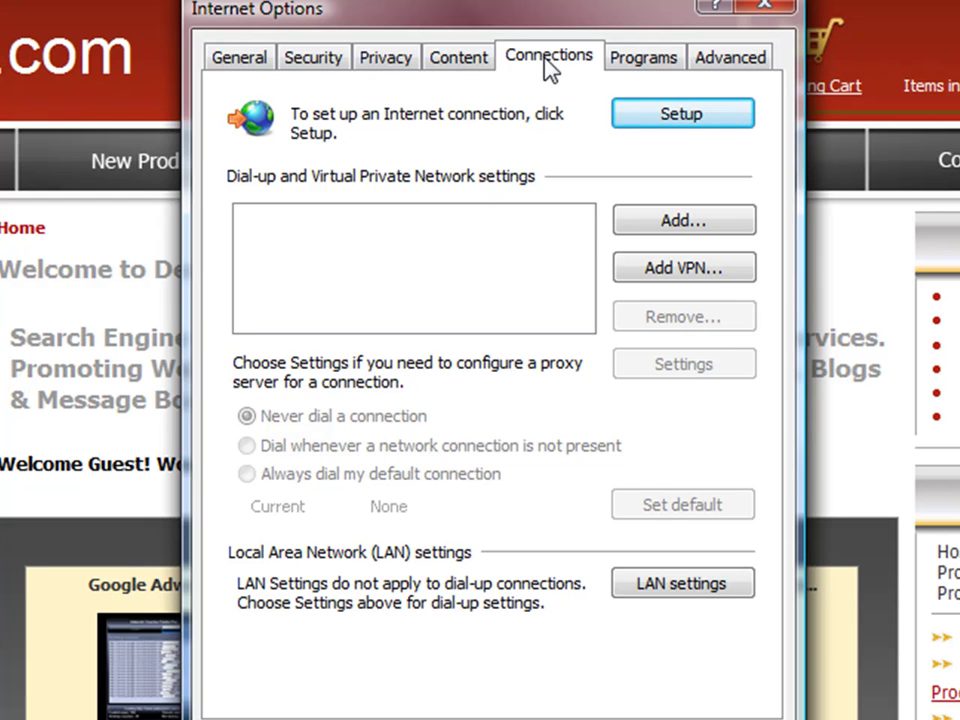
left_click(670, 588)
Enable the proxy server for the LAN and replace its address with the copied 117.240.230.69:3128.
left_click(312, 340)
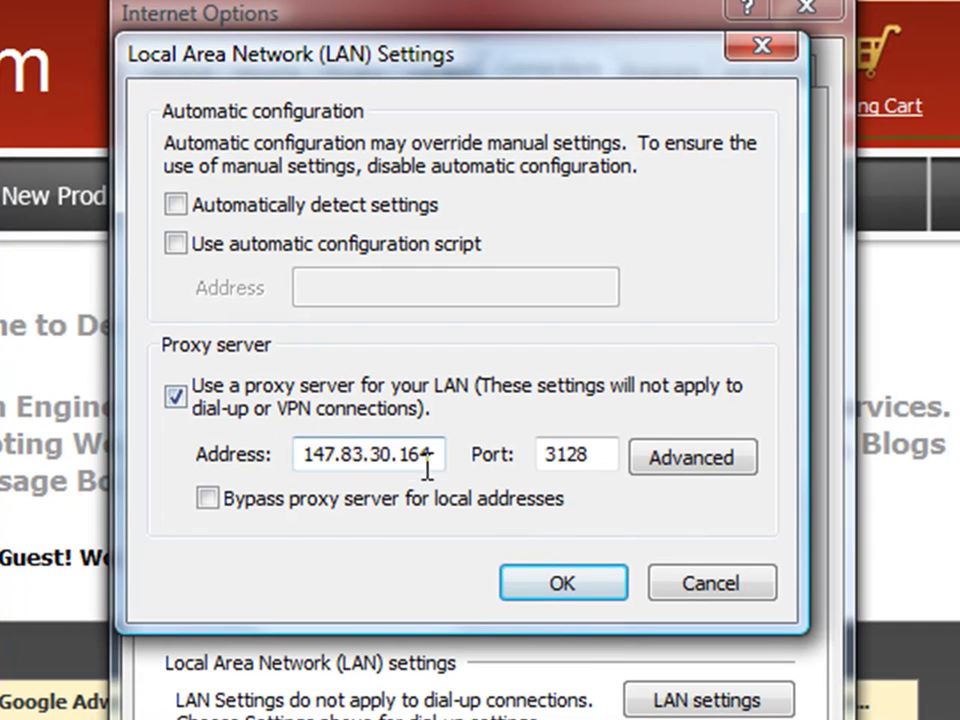
left_click_drag(450, 399, 194, 402)
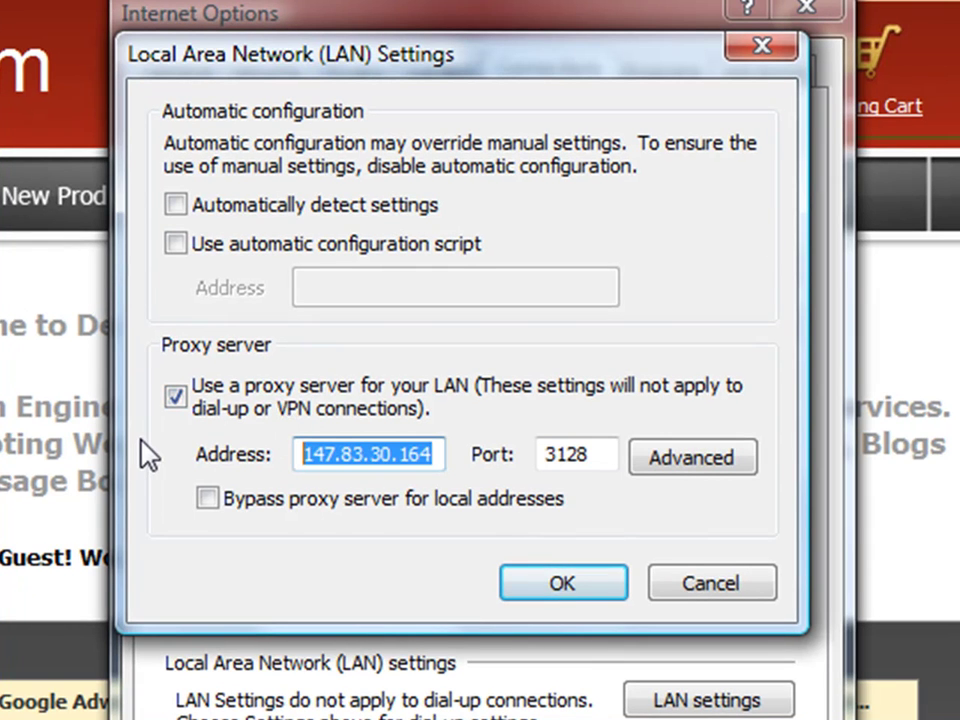
key("ctrl+v")
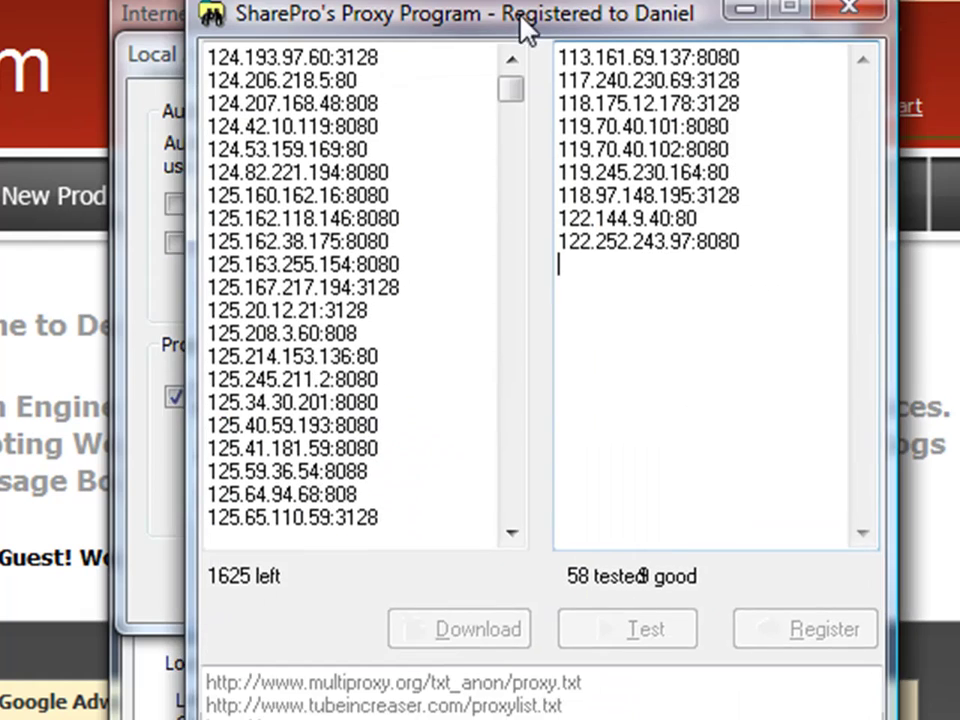
Bring the proxy program back up and copy the first good proxy, 113.161.69.137:8080.
left_click_drag(516, 30, 495, 36)
left_click_drag(717, 290, 529, 64)
left_click(542, 88)
left_click_drag(763, 72, 528, 68)
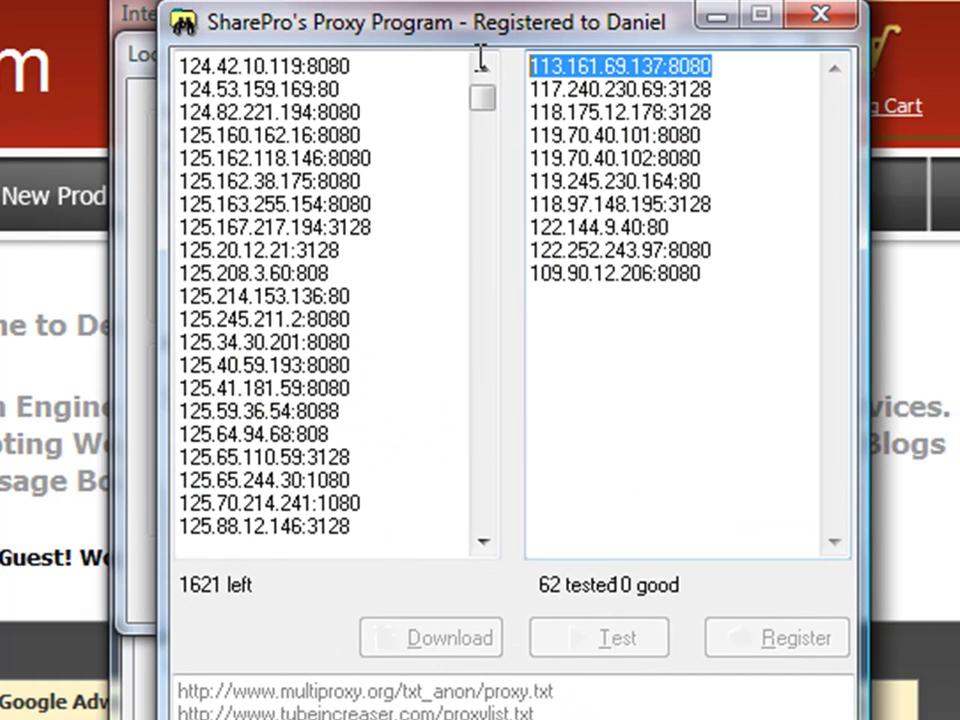
right_click(577, 84)
left_click(697, 198)
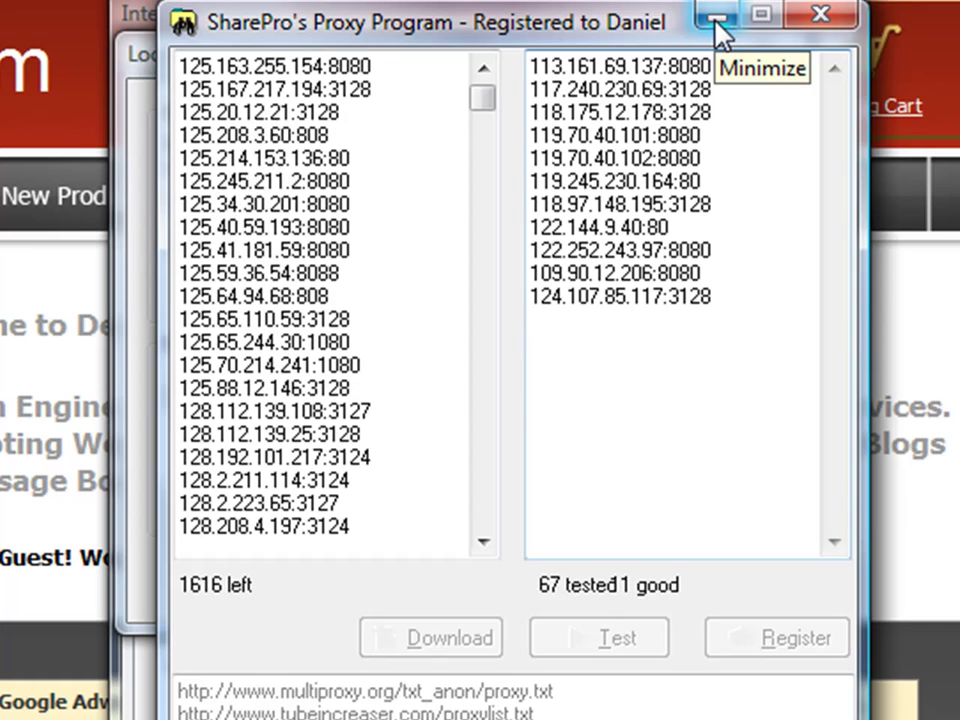
Examine how the good proxy entries divide into IP address and port, and minimize the proxy program.
left_click_drag(663, 66, 508, 66)
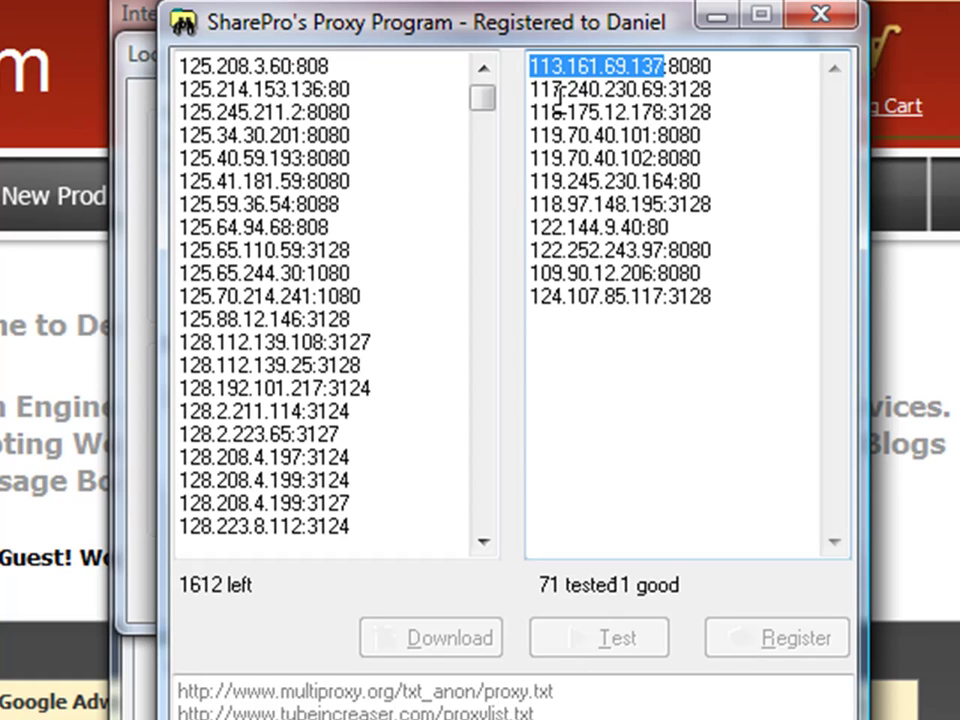
left_click(668, 66)
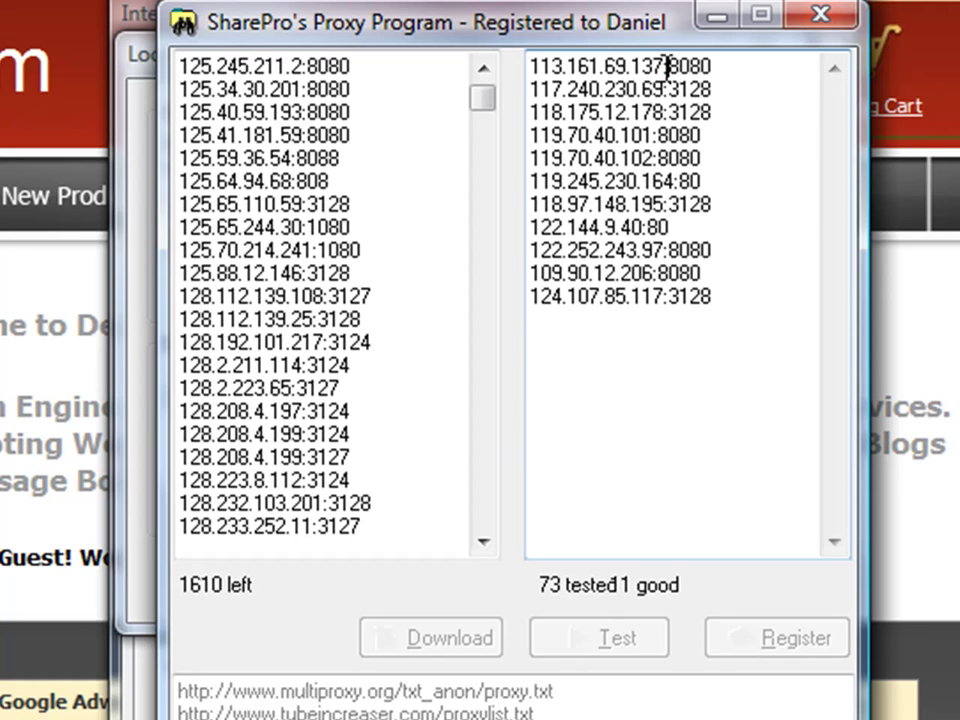
left_click_drag(716, 66, 660, 66)
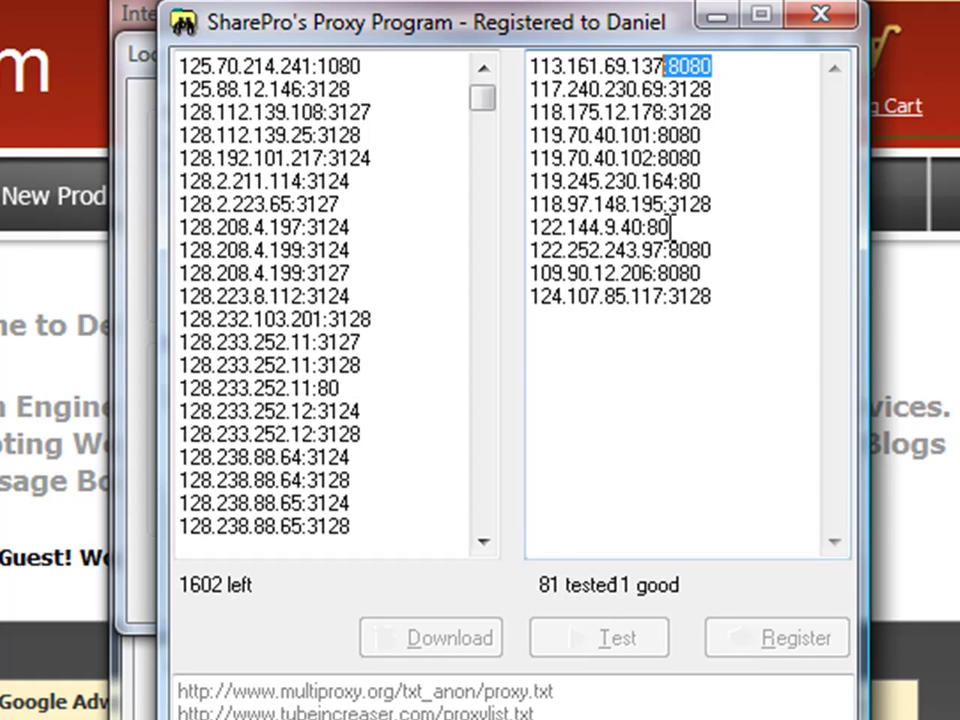
left_click(668, 227)
left_click_drag(668, 227, 491, 227)
left_click(680, 222)
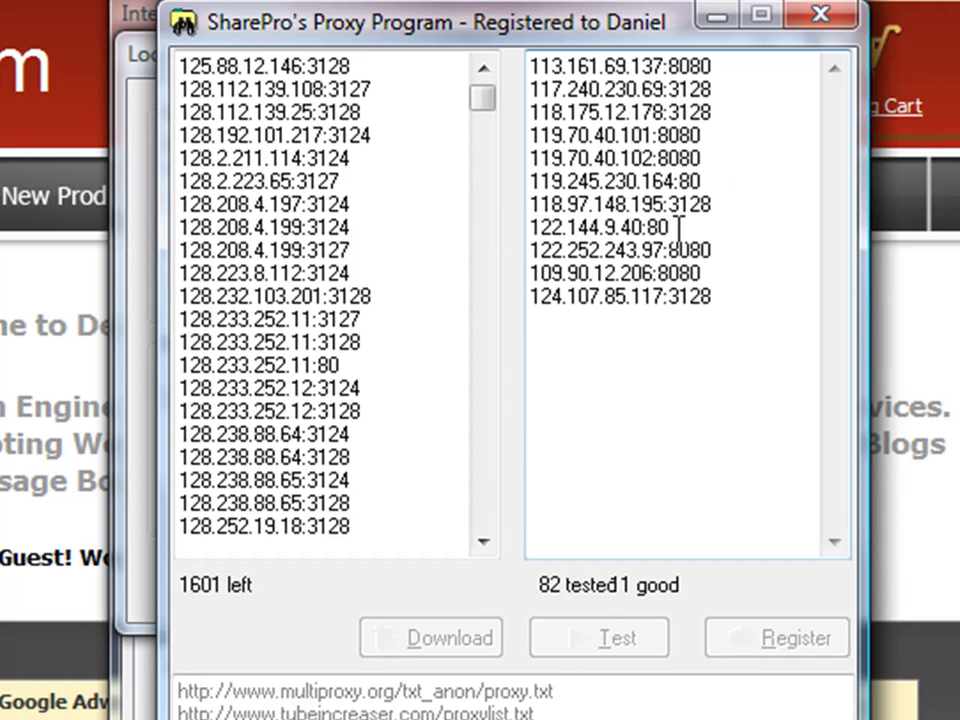
double_click(525, 227)
left_click_drag(718, 65, 659, 65)
left_click(681, 64)
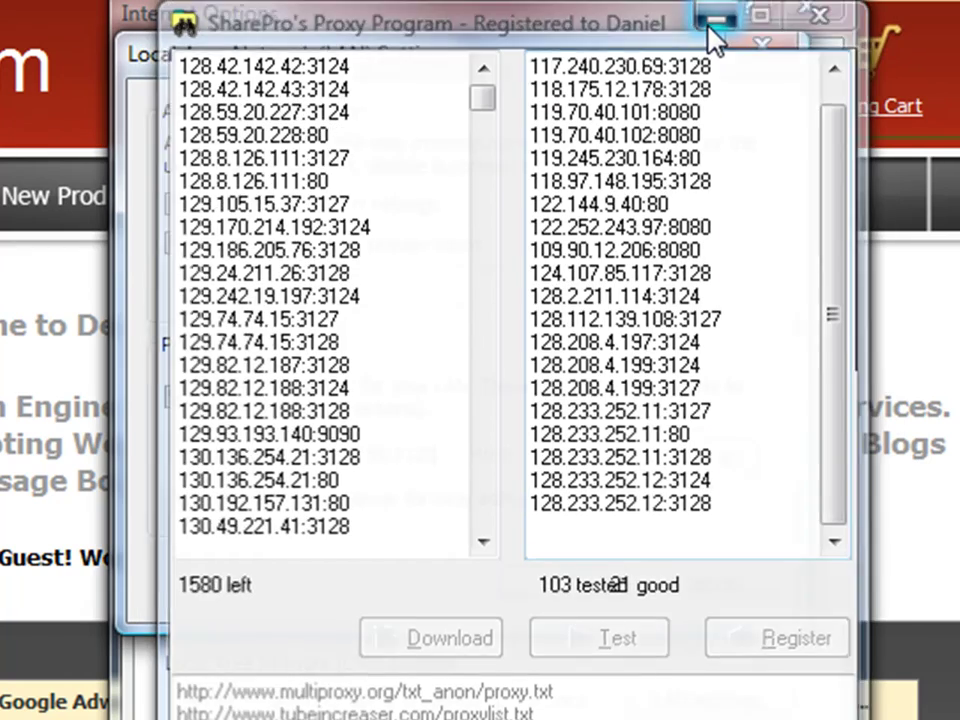
left_click(712, 40)
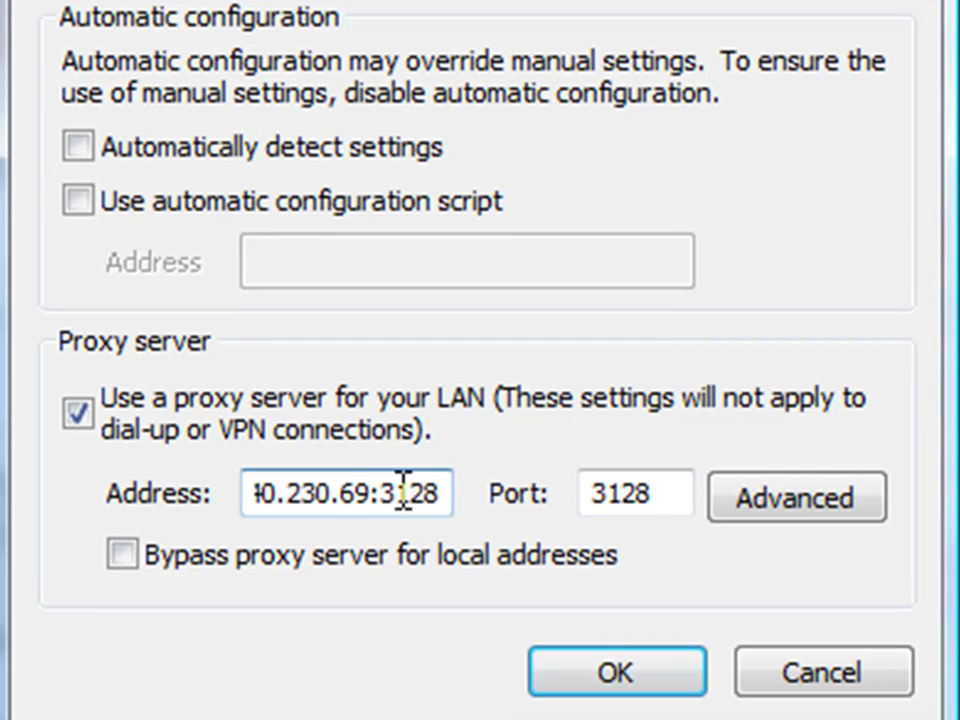
Compare the port number at the end of the pasted proxy address with the value in the separate port setting.
left_click_drag(373, 489, 193, 484)
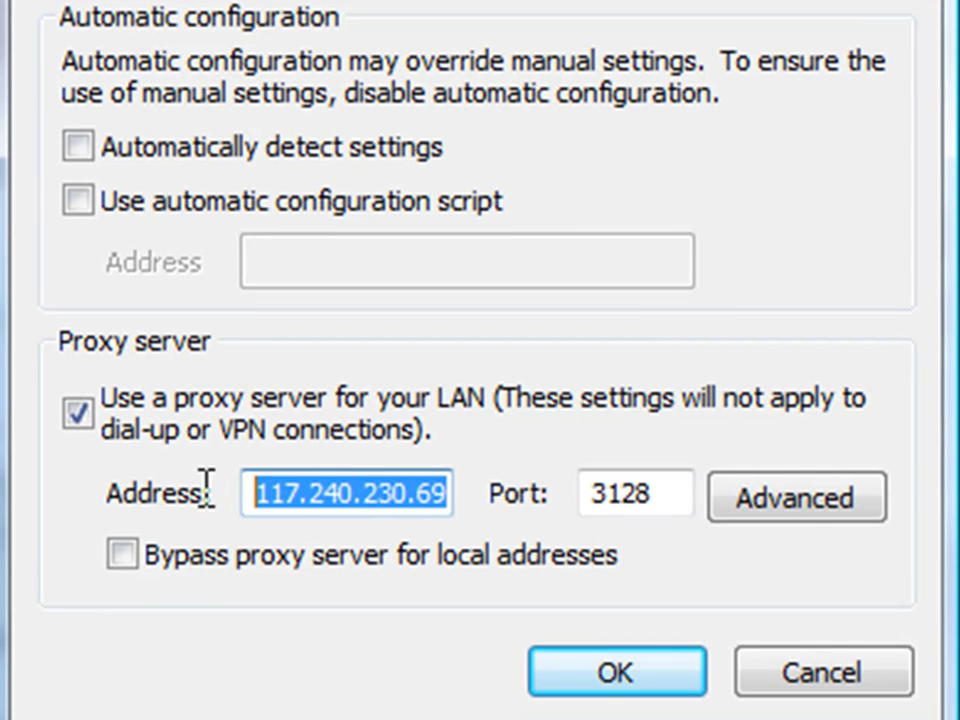
left_click(324, 505)
key("End")
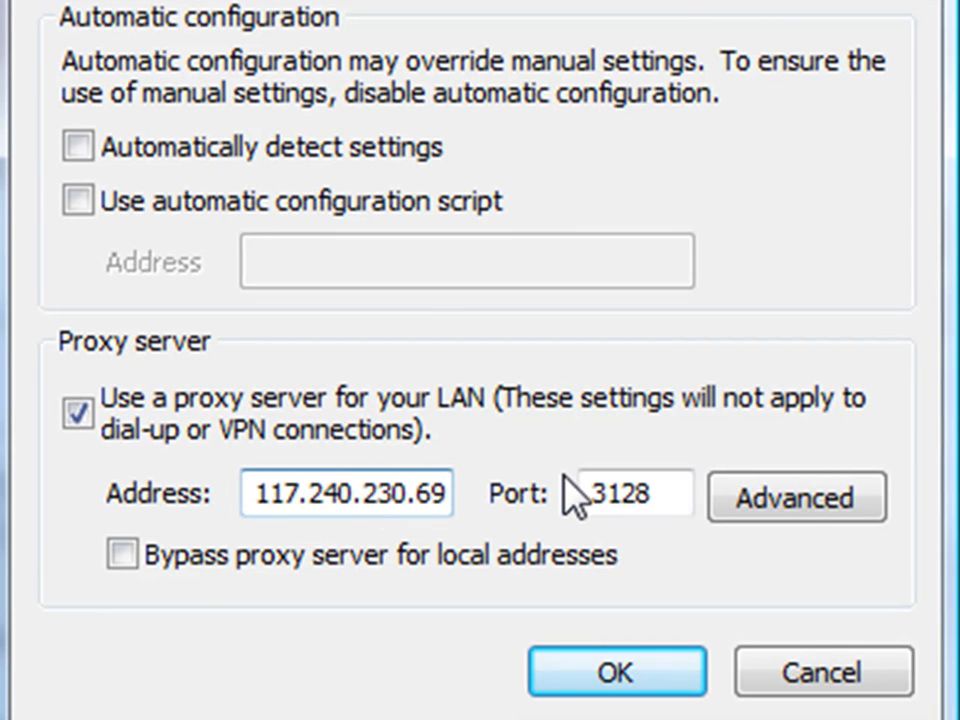
type(":3128")
key("Right")
key("Left")
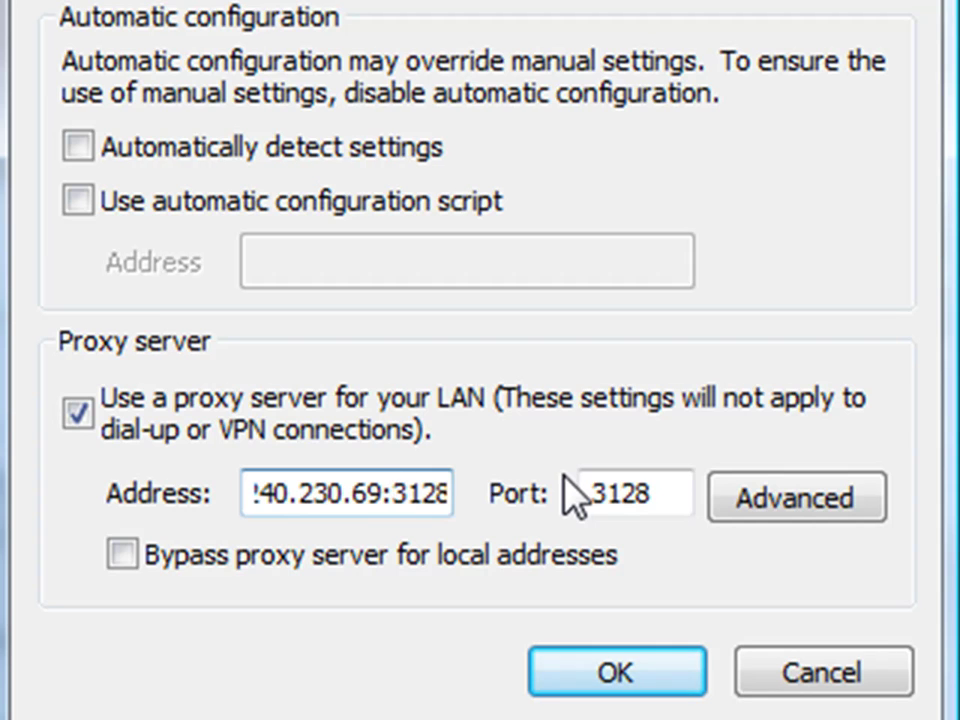
key("shift+Right")
key("shift+Right")
key("shift+Right")
key("shift+Right")
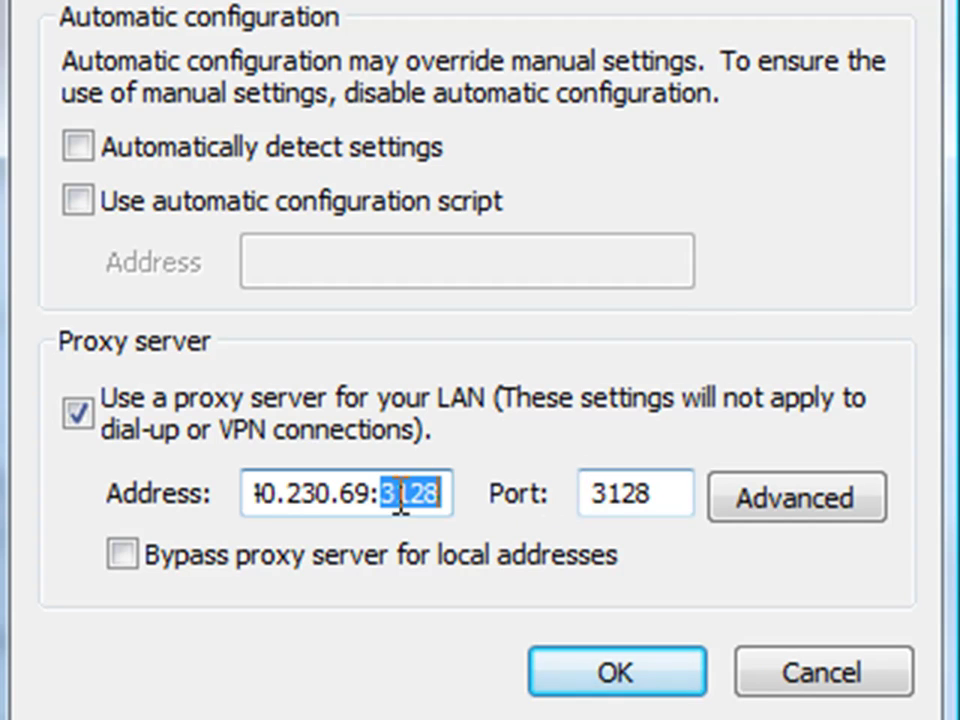
left_click(658, 495)
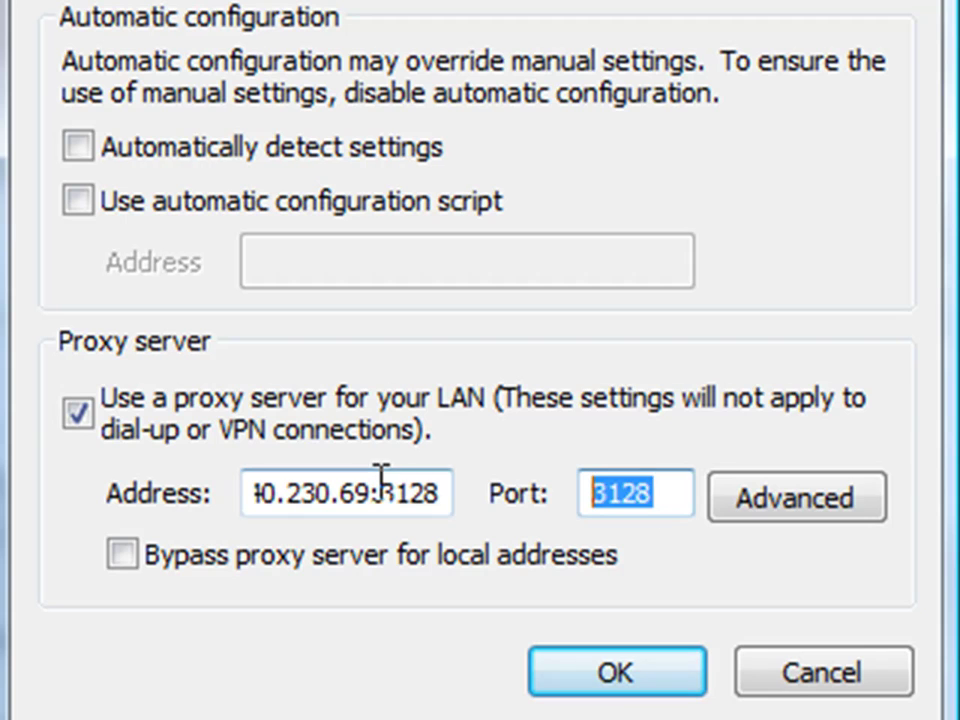
Remove ":3128" from the end of the proxy address, leaving only 117.240.230.69.
left_click_drag(381, 496, 536, 493)
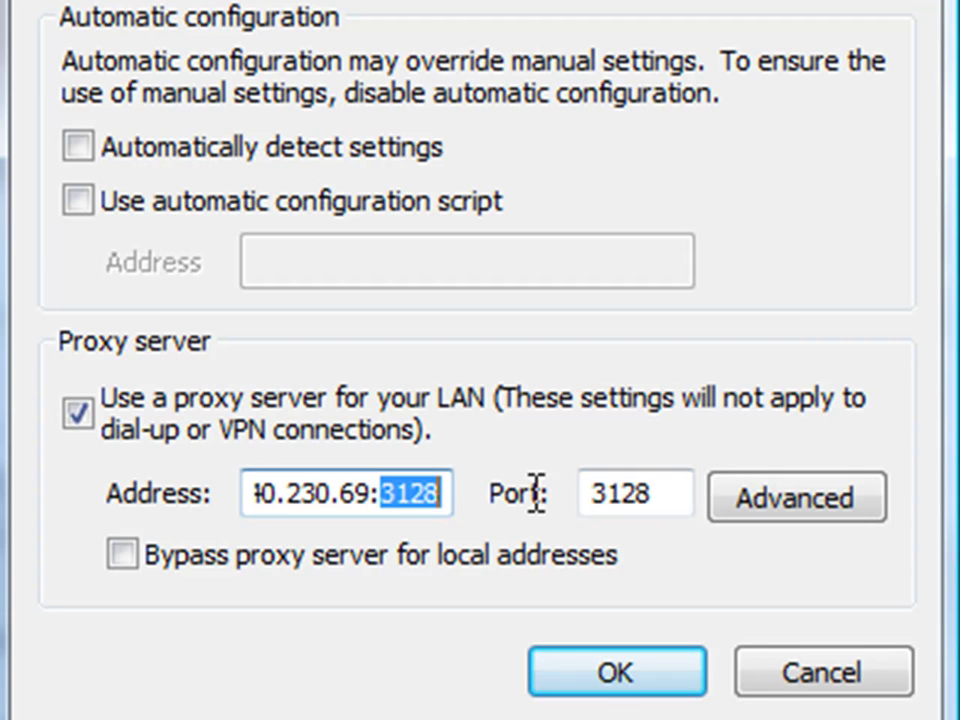
key("BackSpace")
key("BackSpace")
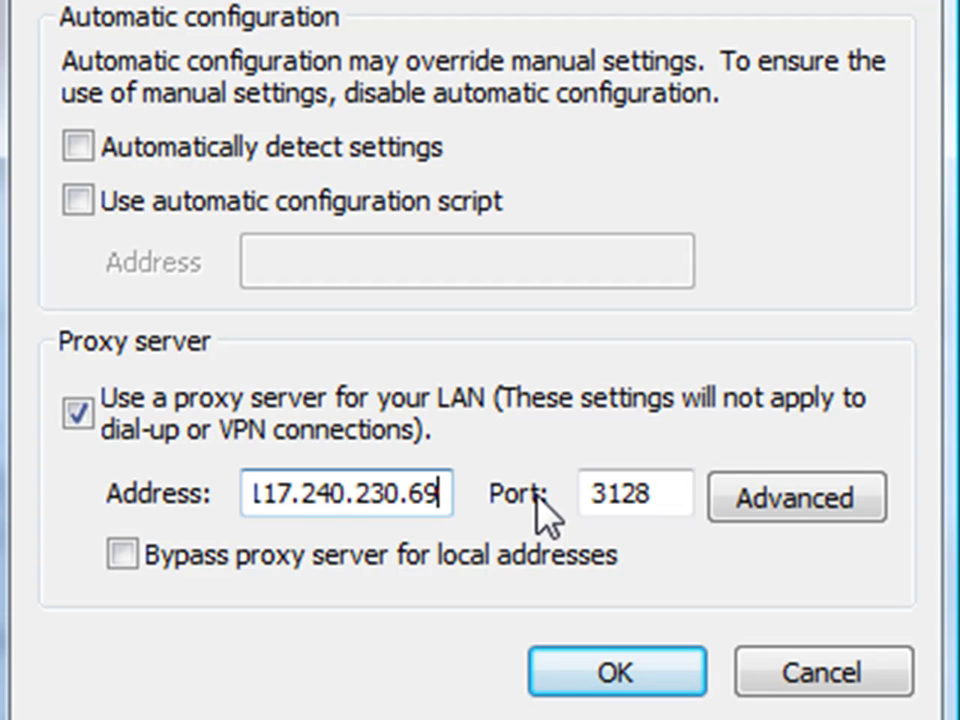
Check the proxy address for stray spaces before its first and after its last character.
key("Left")
key("Left")
key("Left")
key("Left")
key("Left")
key("Left")
key("Left")
key("Left")
key("Left")
key("Left")
key("Left")
key("Left")
key("Left")
key("Left")
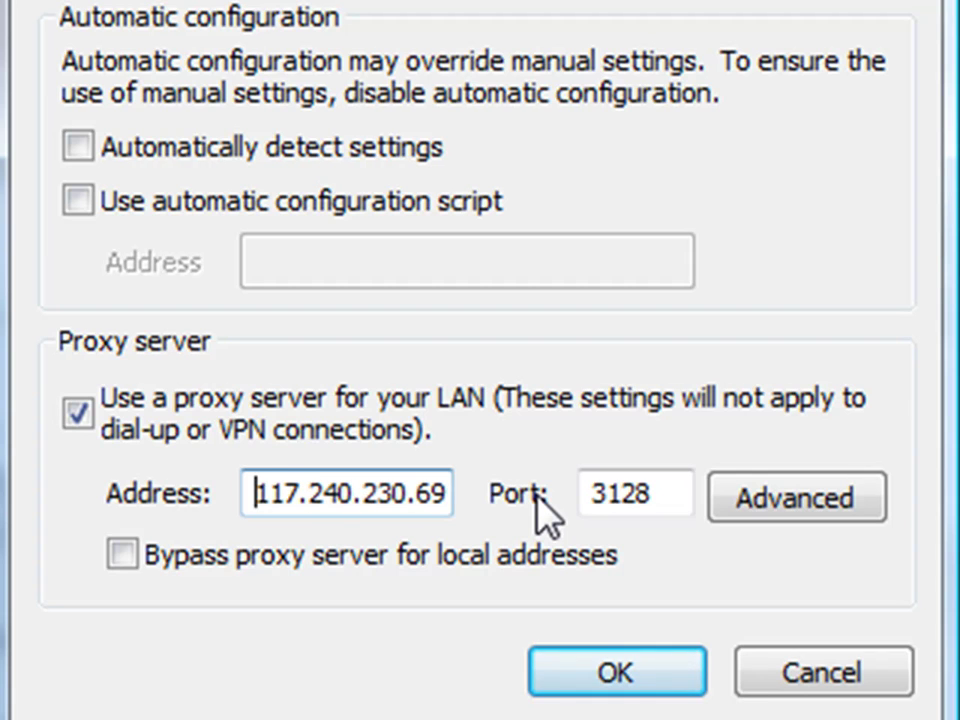
key("Right")
key("Right")
key("Right")
key("Right")
key("Right")
key("Right")
key("Right")
key("Right")
key("Right")
key("Right")
key("Right")
key("Right")
key("Right")
key("Right")
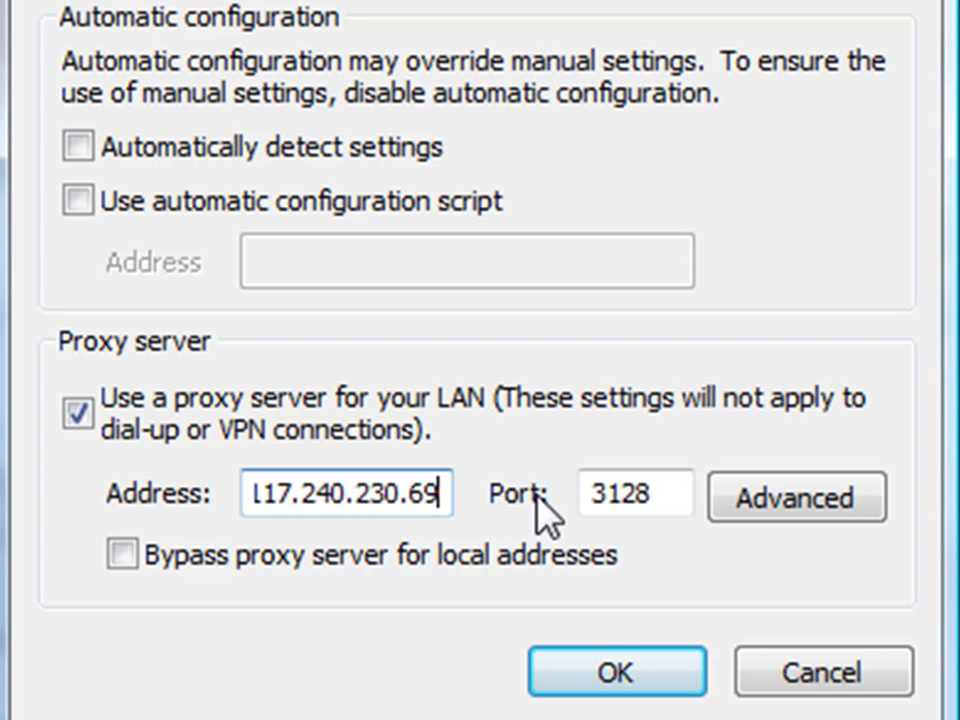
Check the proxy port number and accept the LAN settings.
left_click_drag(672, 484, 600, 470)
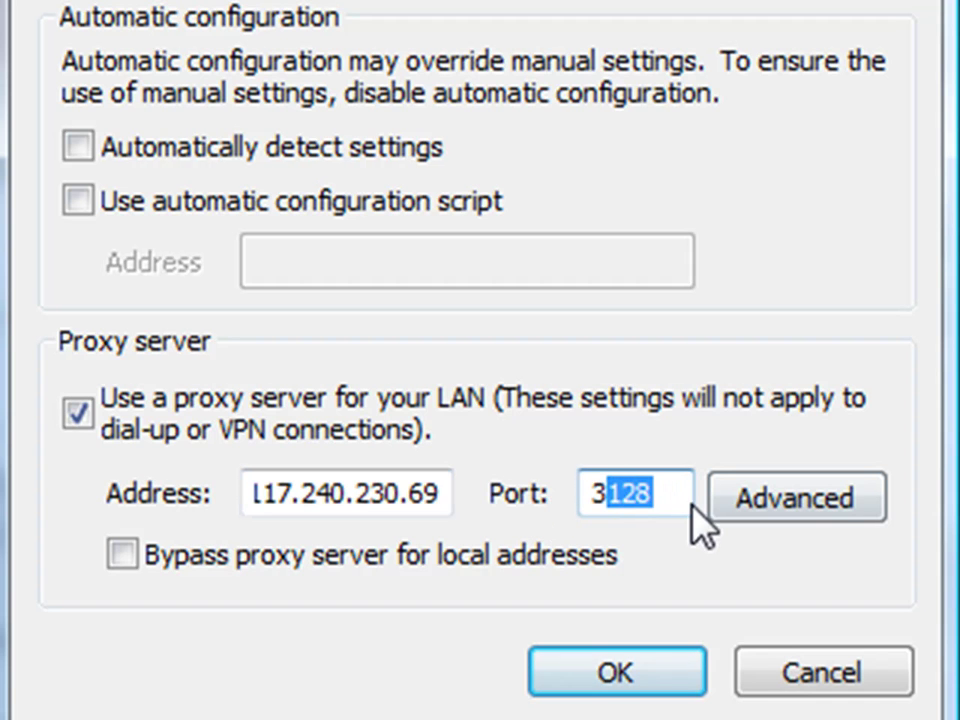
left_click_drag(690, 505, 536, 491)
left_click(621, 677)
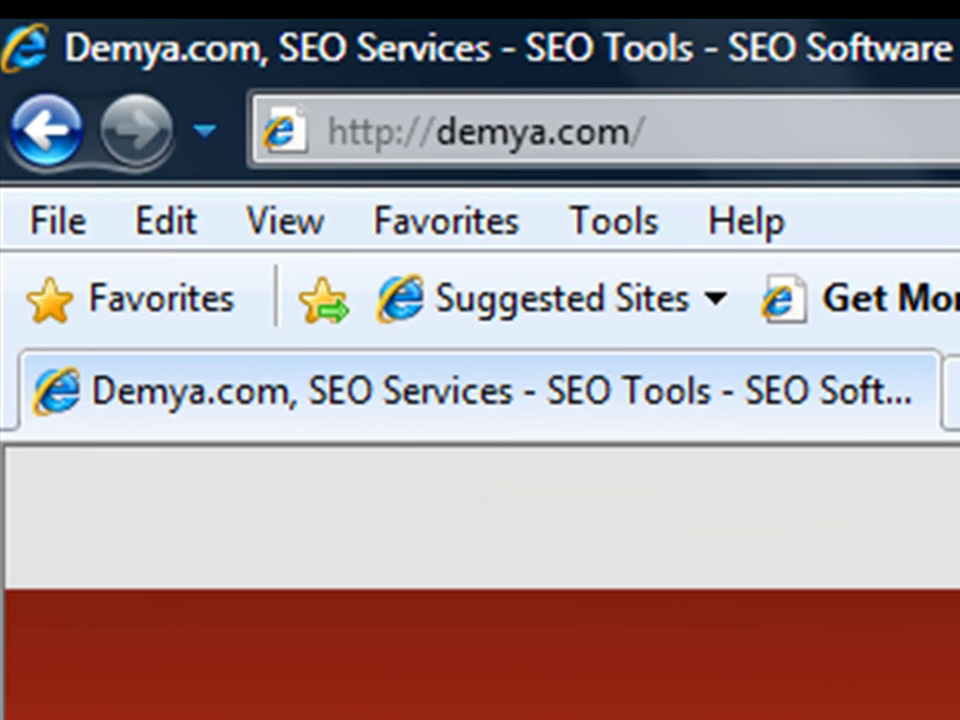
left_click(487, 131)
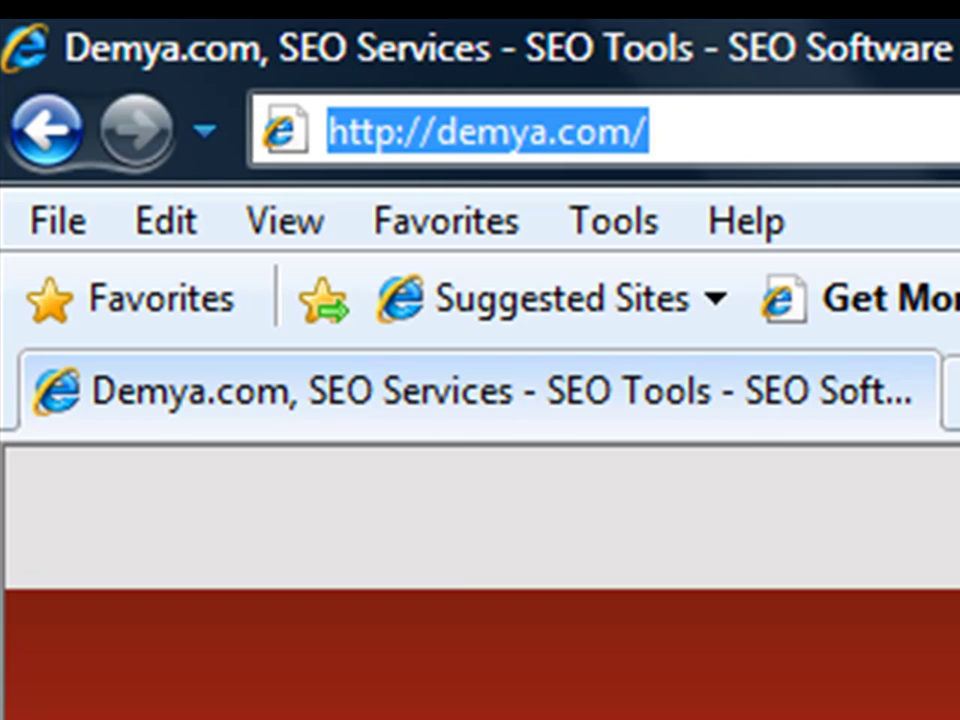
type("what")
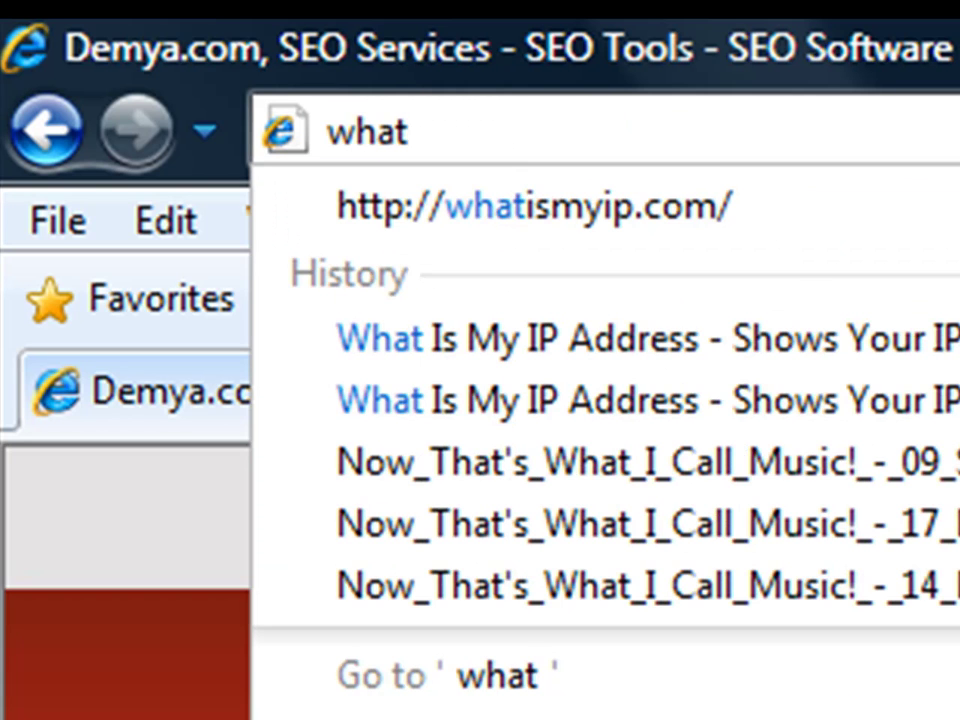
key("Down")
key("Return")
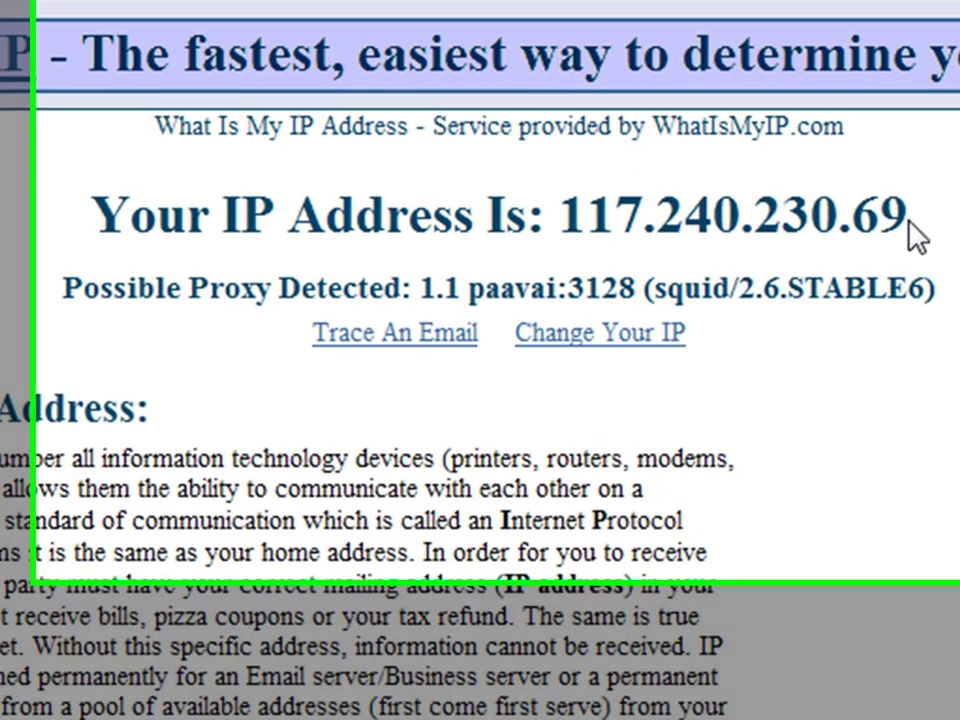
left_click_drag(910, 215, 561, 233)
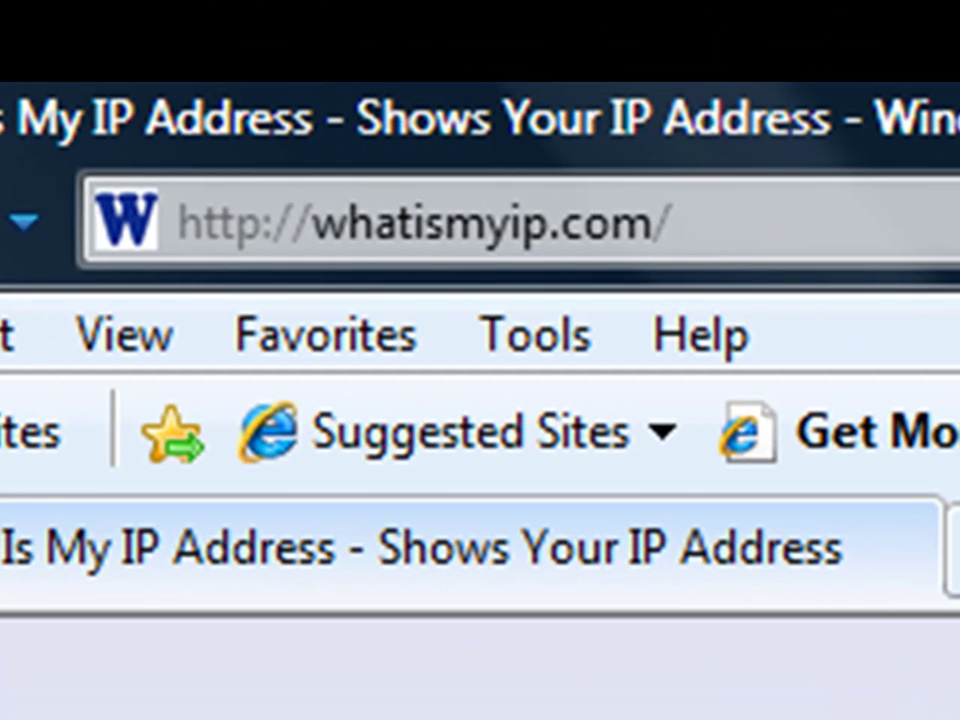
Open the LAN settings in the browser's Internet Options and copy the proxy server address 117.240.230.69.
left_click(425, 222)
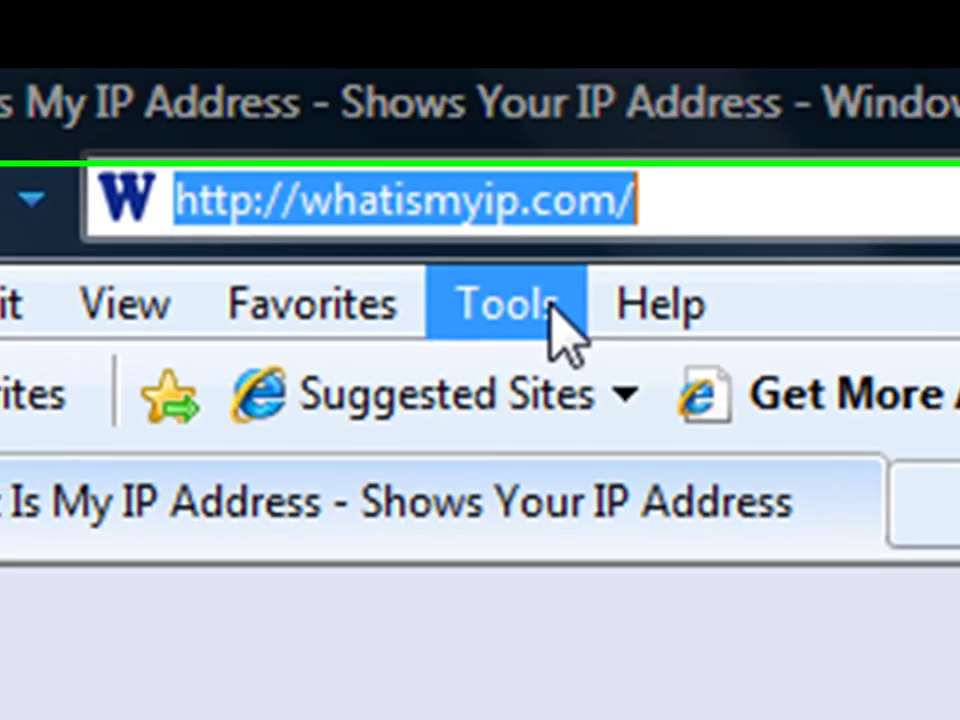
left_click(584, 342)
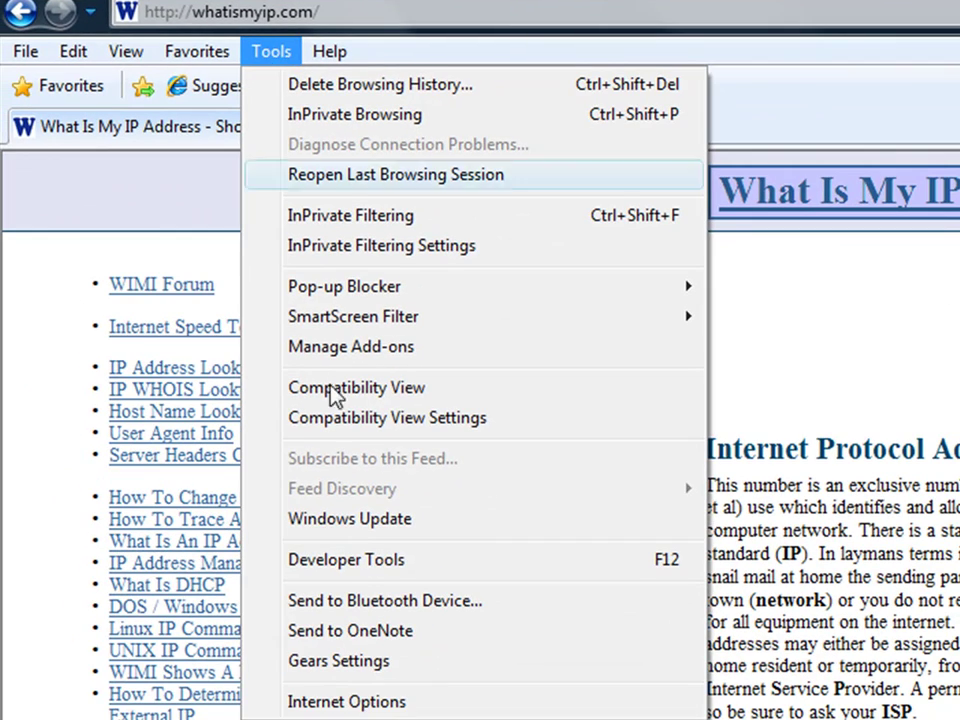
left_click(412, 705)
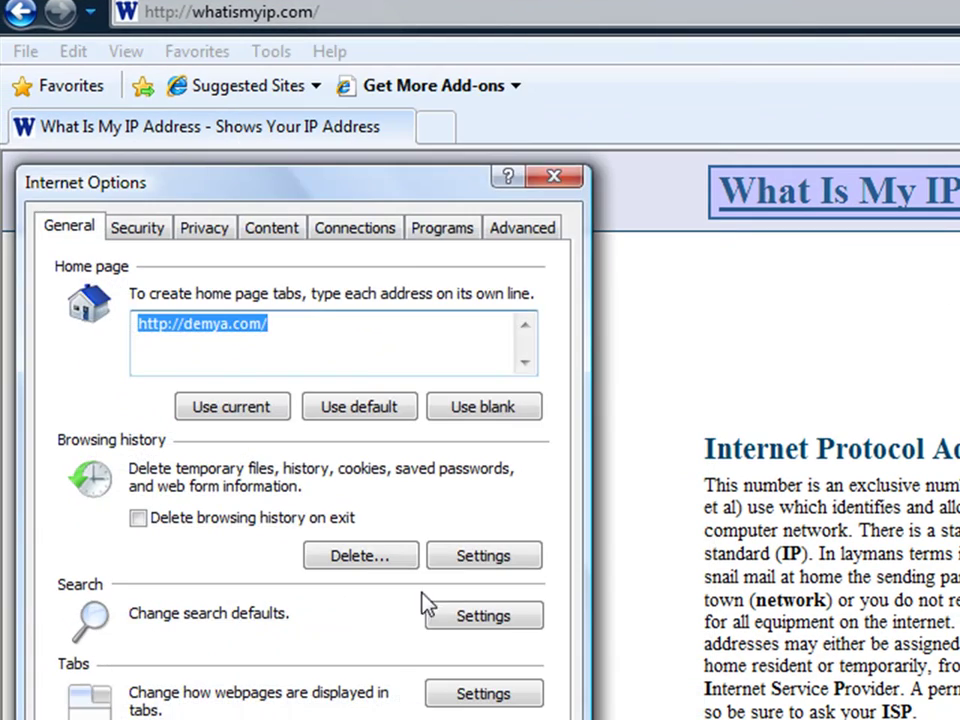
left_click_drag(404, 183, 959, 273)
left_click(959, 304)
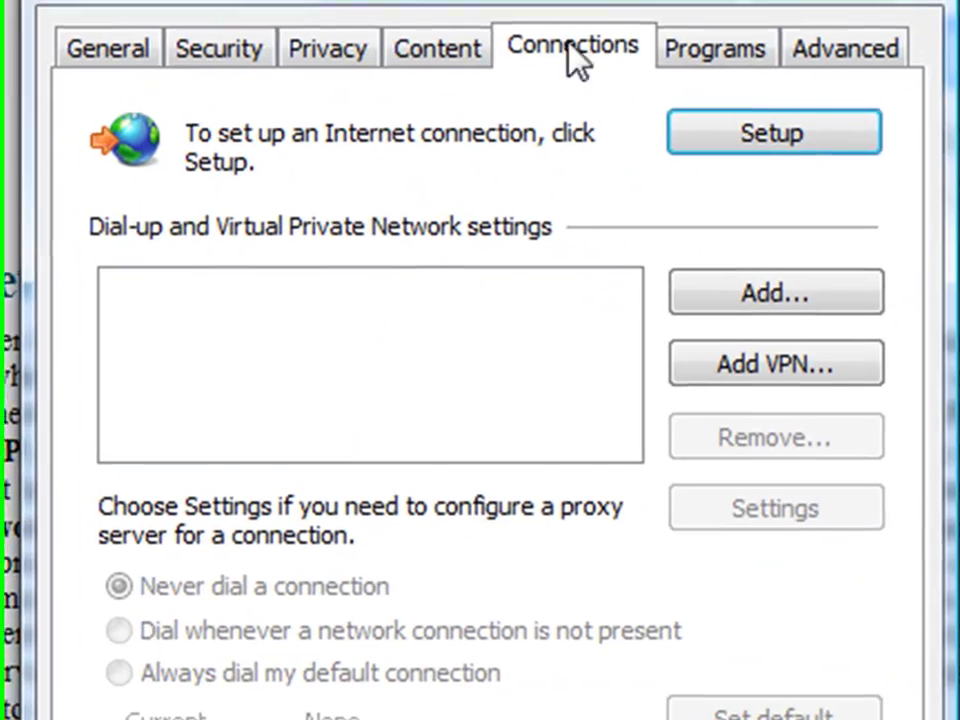
key("alt+l")
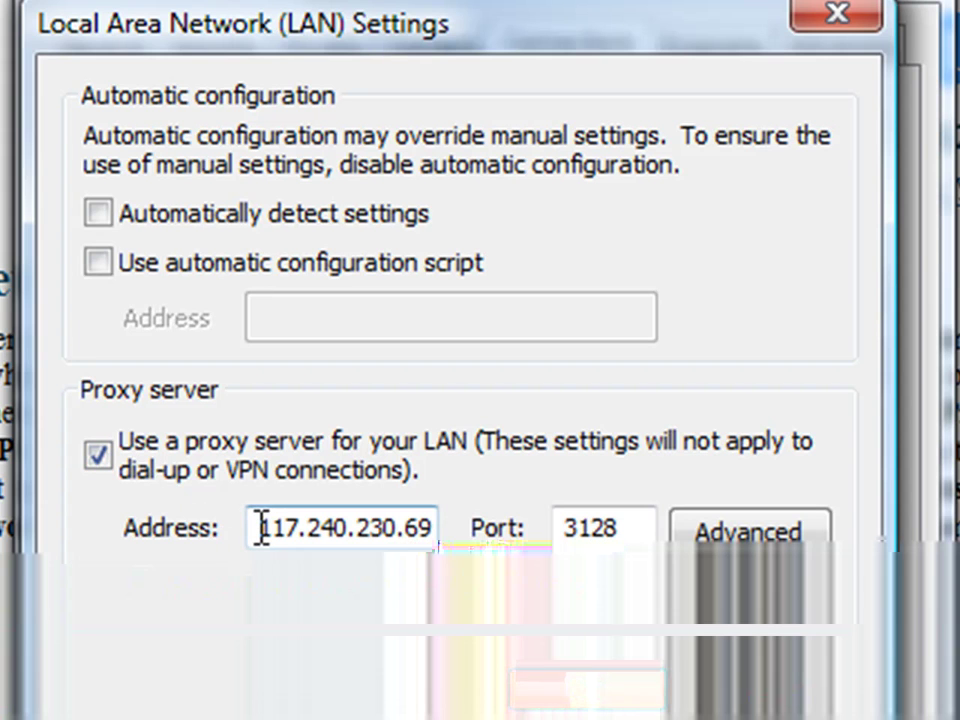
left_click_drag(261, 527, 634, 540)
key("ctrl+c")
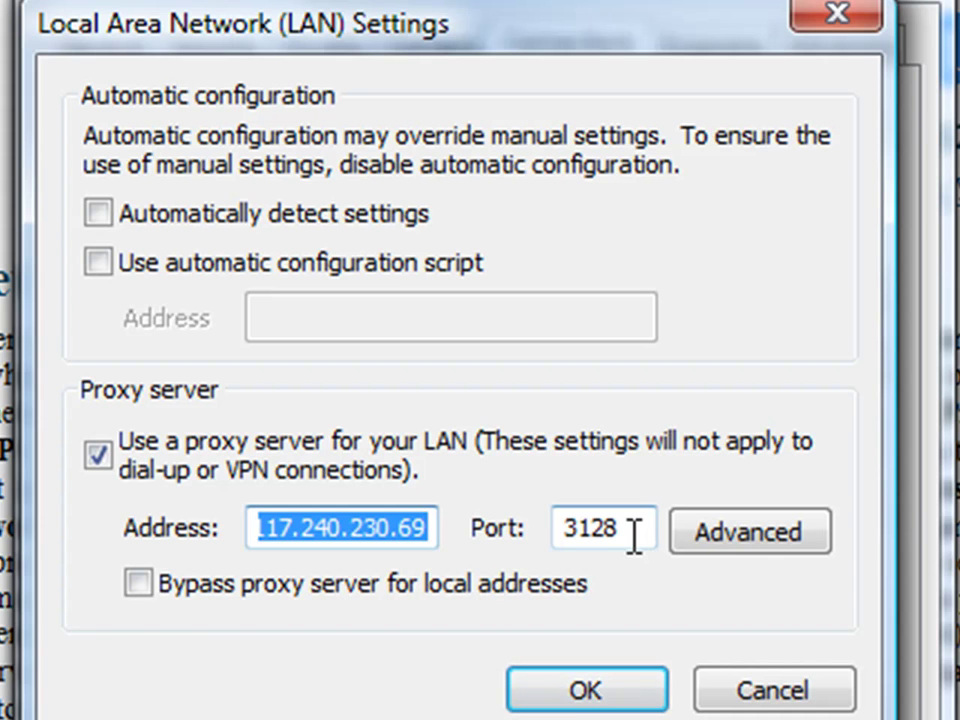
Turn off the LAN proxy server and reload whatismyip.com to check the IP address it reports.
left_click(198, 475)
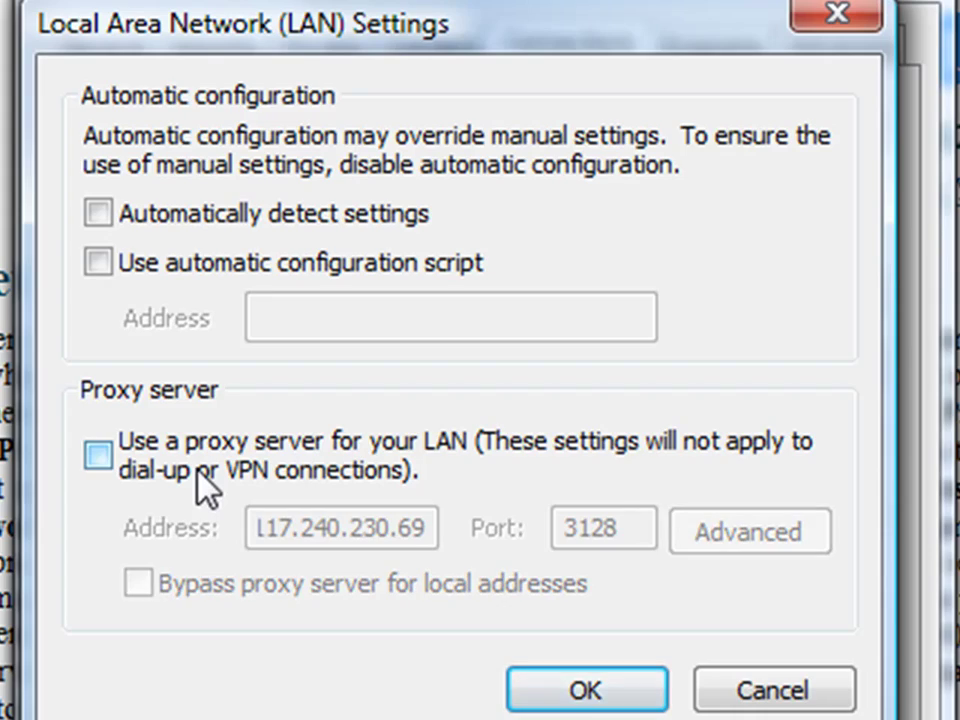
left_click(585, 690)
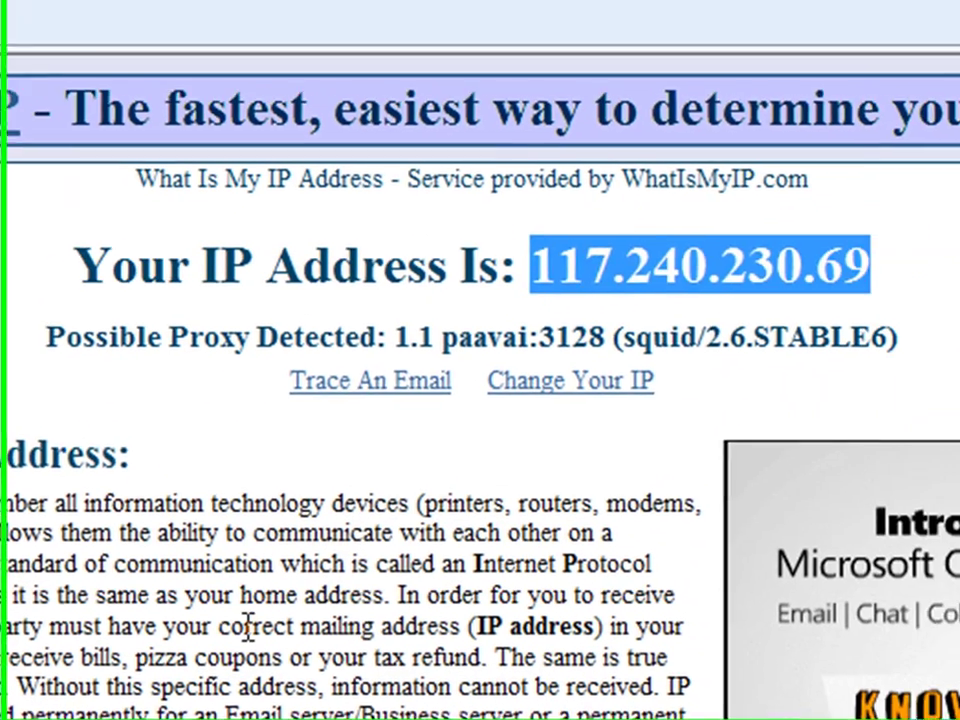
left_click(235, 632)
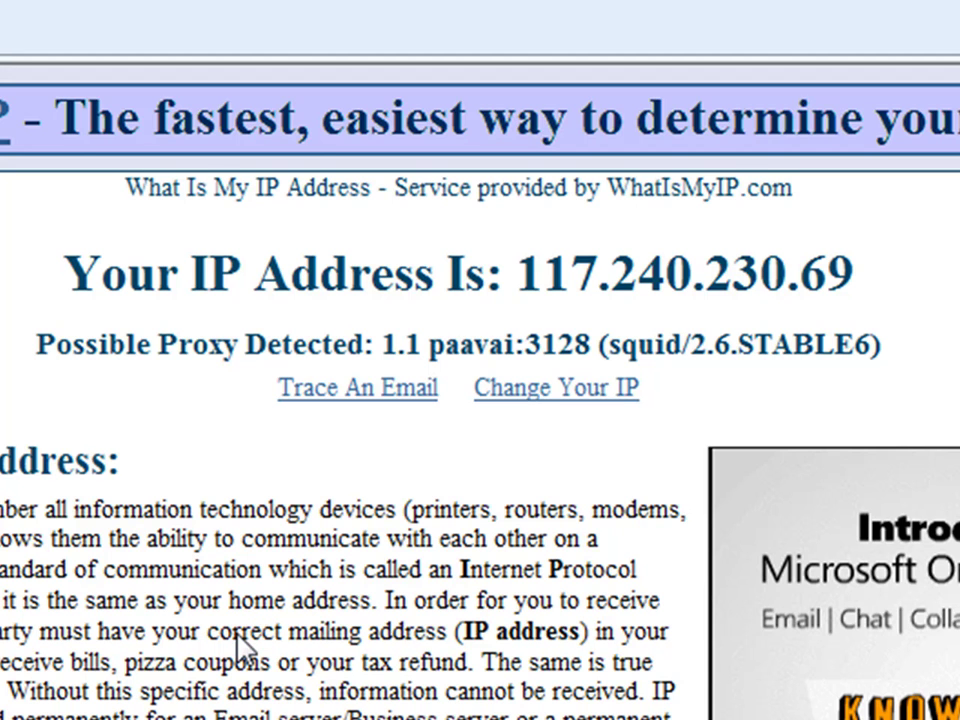
key("F5")
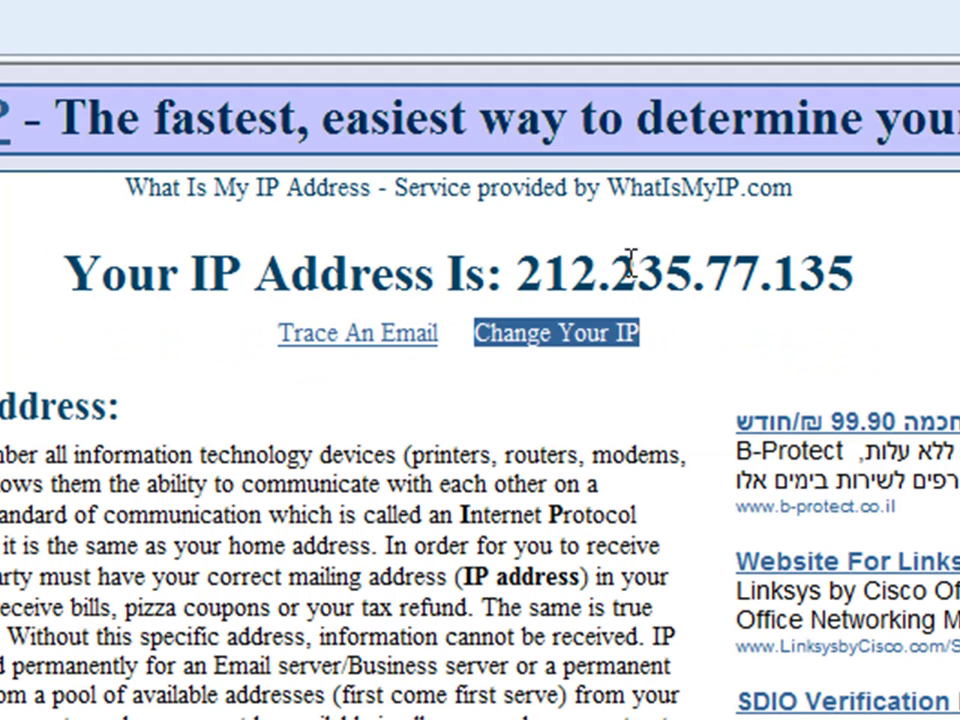
left_click_drag(900, 266, 75, 289)
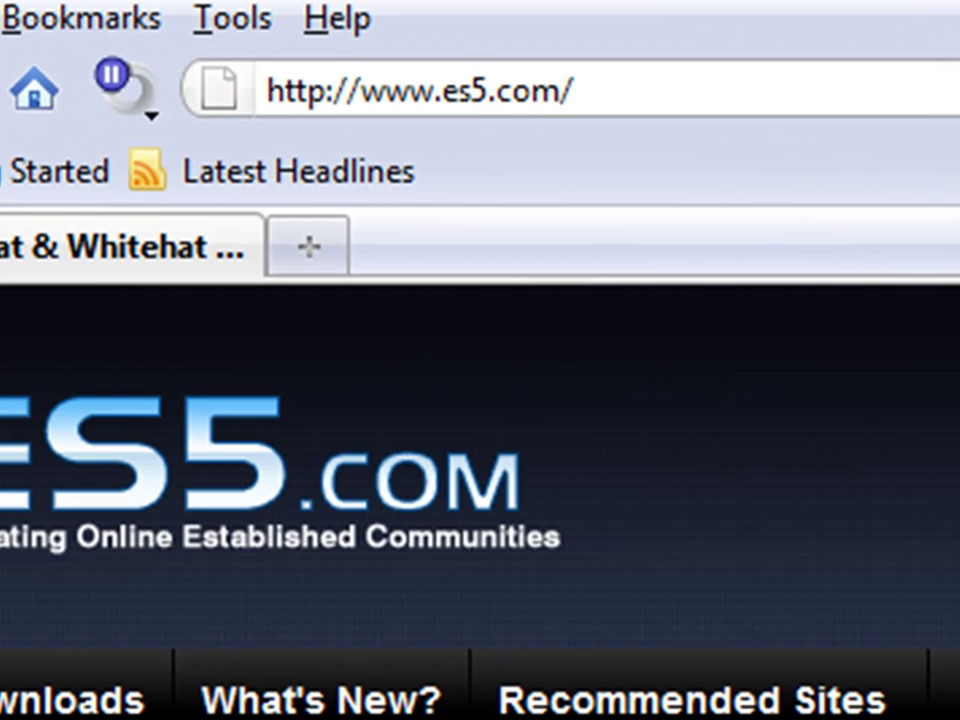
In Firefox's connection settings, choose manual proxy configuration and paste 117.240.230.69 as the HTTP proxy.
left_click(236, 24)
left_click(446, 680)
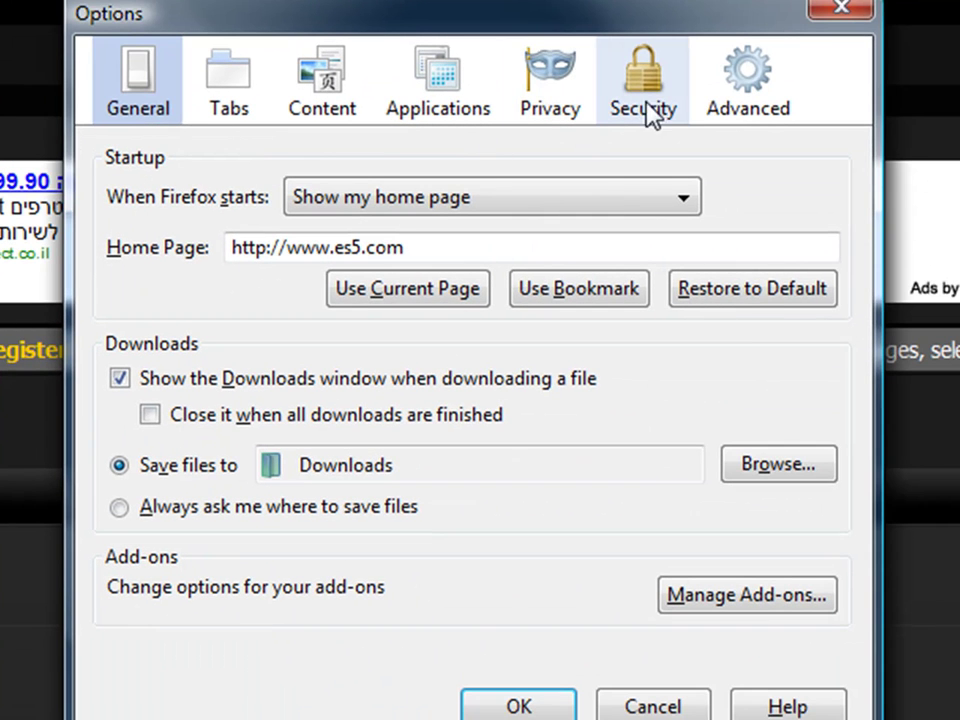
left_click(748, 100)
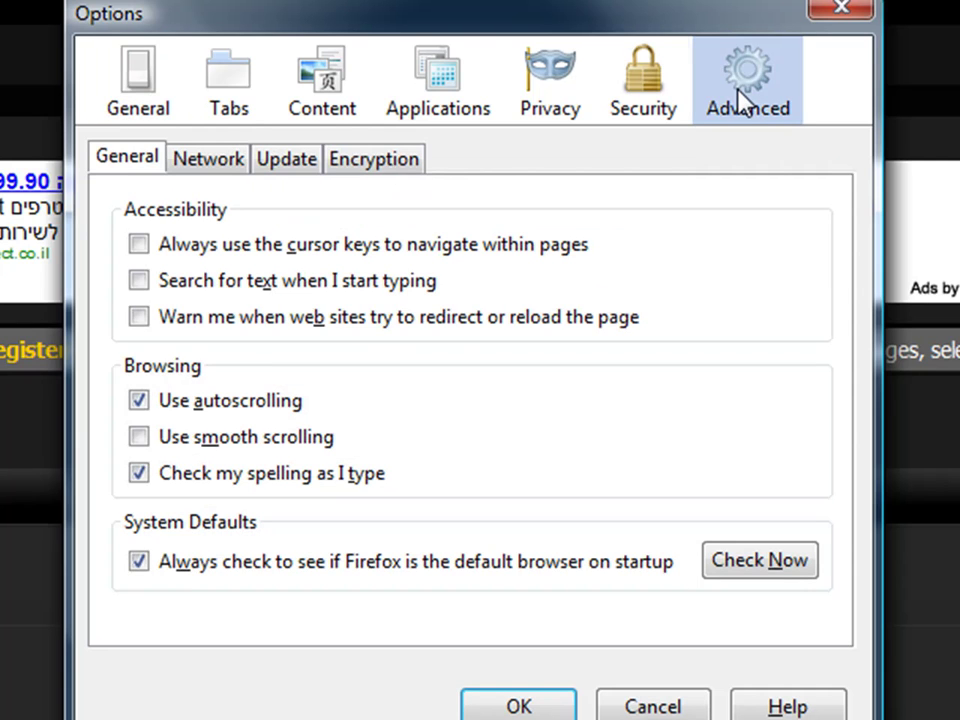
left_click(208, 162)
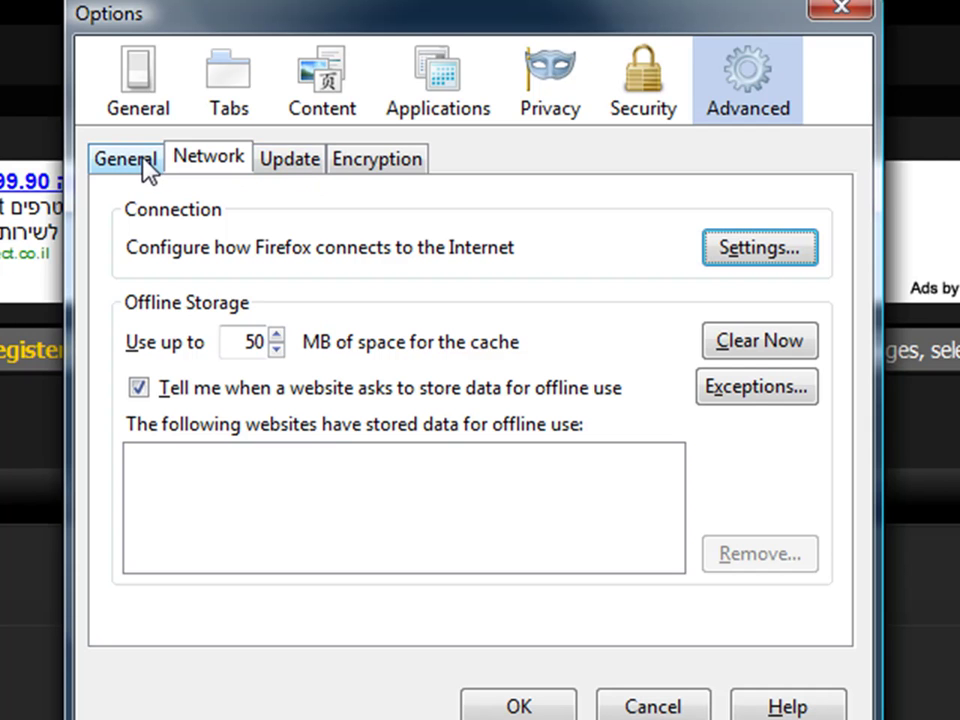
left_click(746, 257)
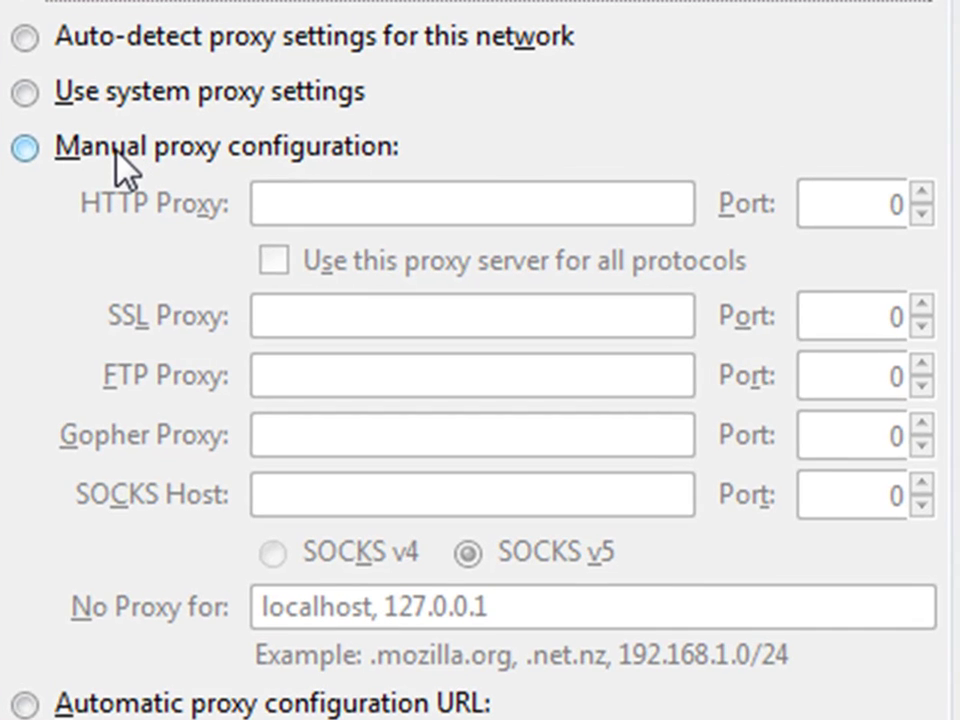
left_click(131, 158)
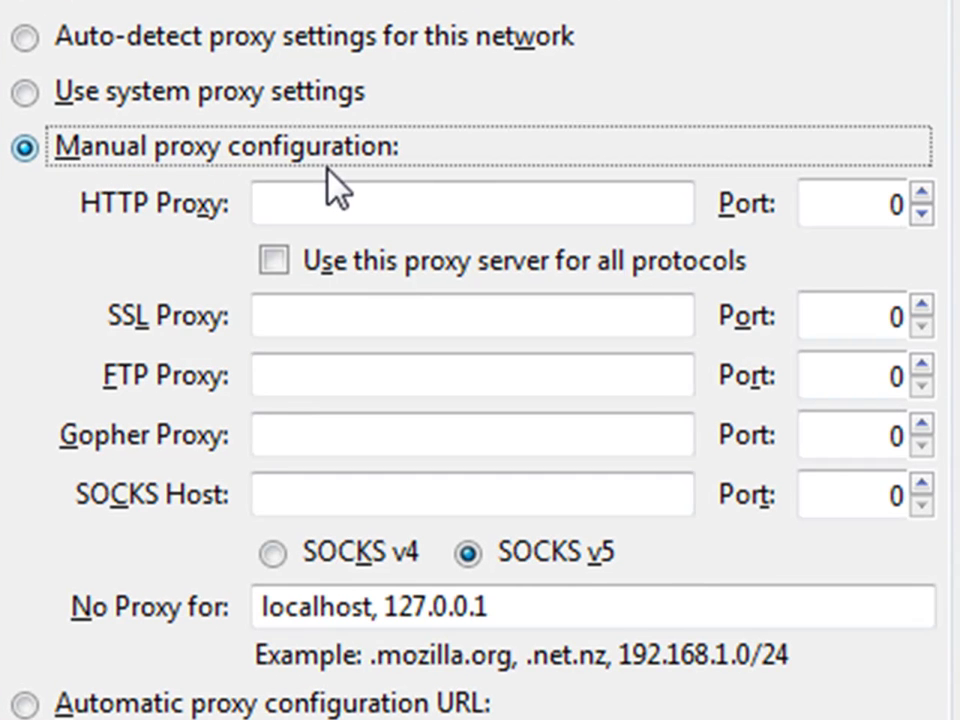
left_click(384, 201)
key("ctrl+v")
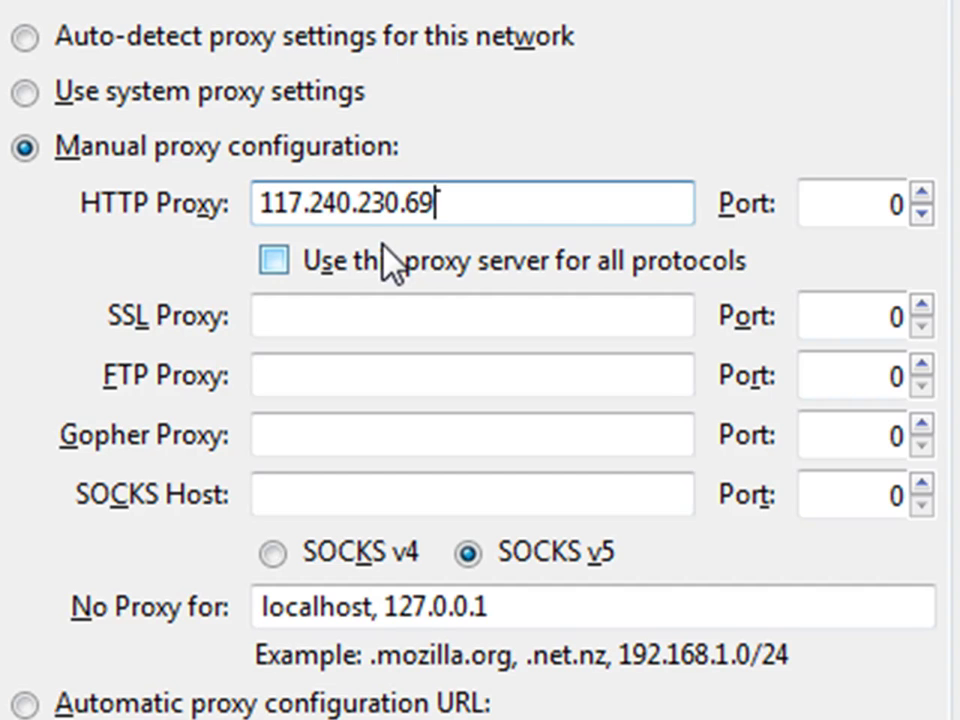
Set the HTTP proxy's port to 3128 and accept the connection settings and options.
left_click_drag(474, 208, 139, 150)
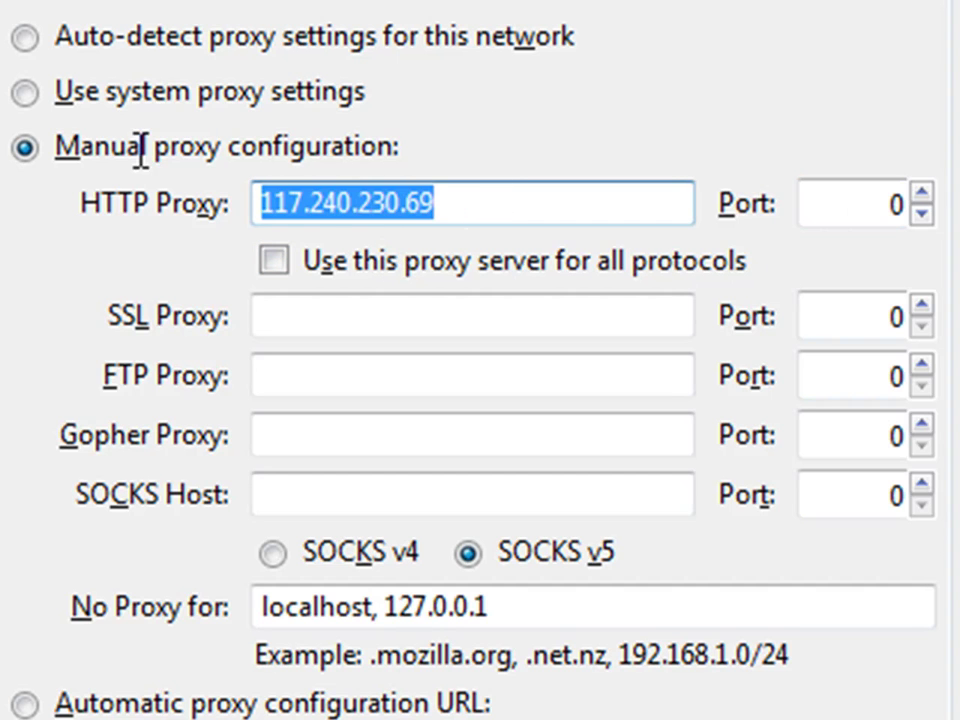
key("Tab")
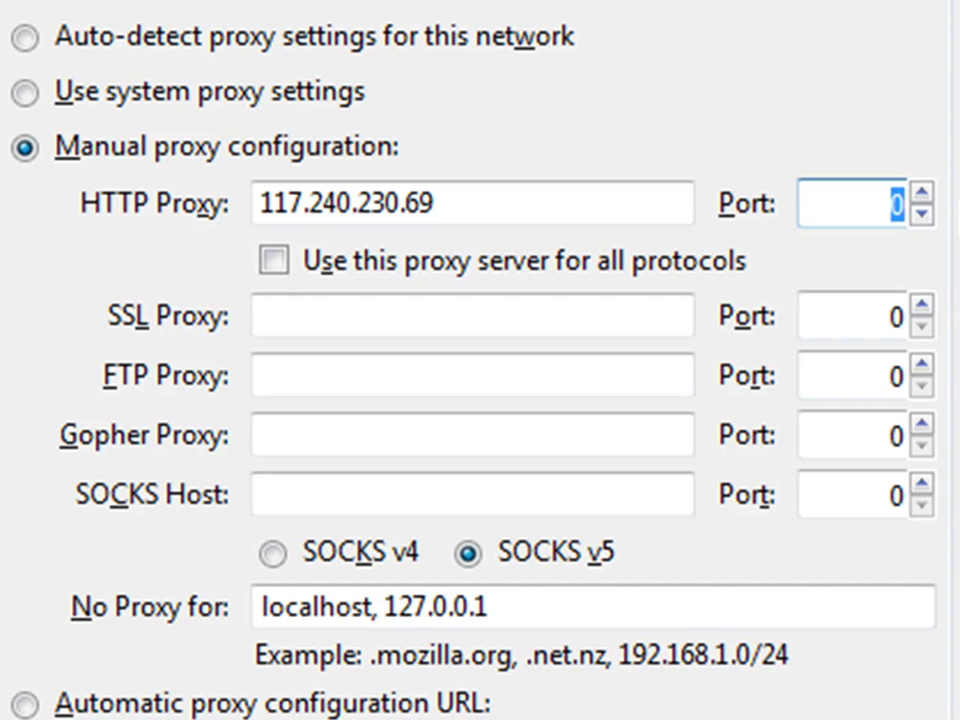
type("3128")
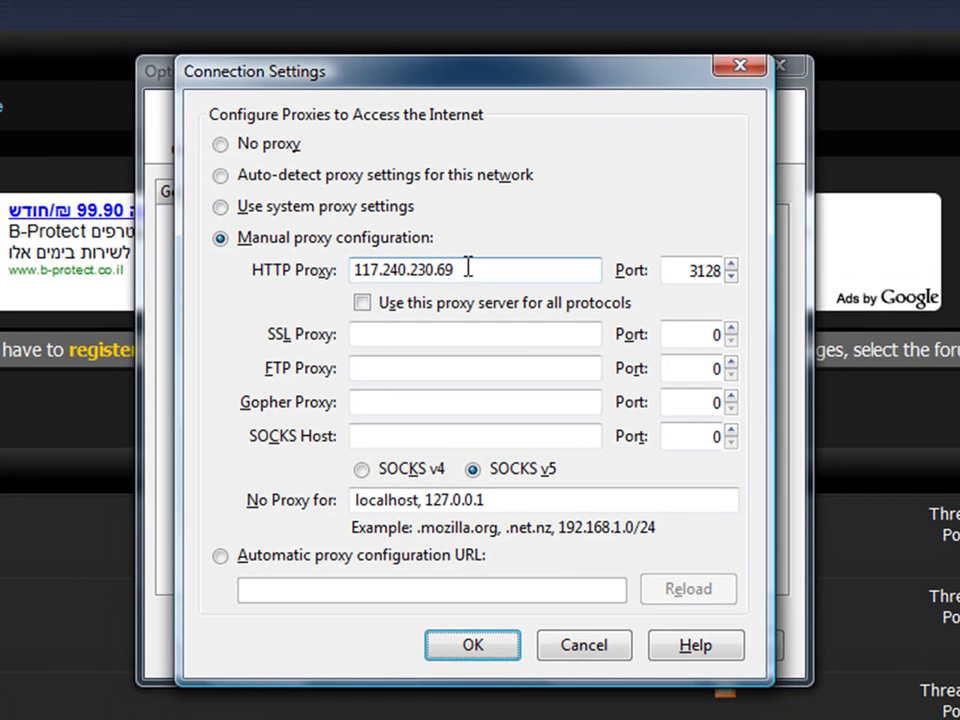
left_click_drag(457, 200, 107, 200)
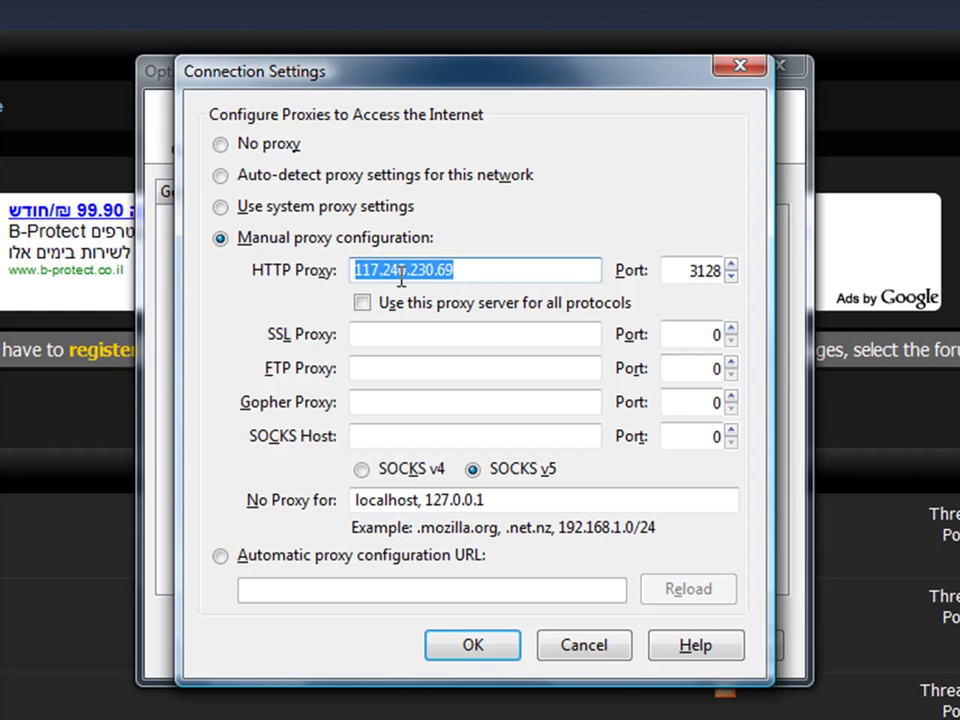
left_click(485, 652)
left_click(510, 660)
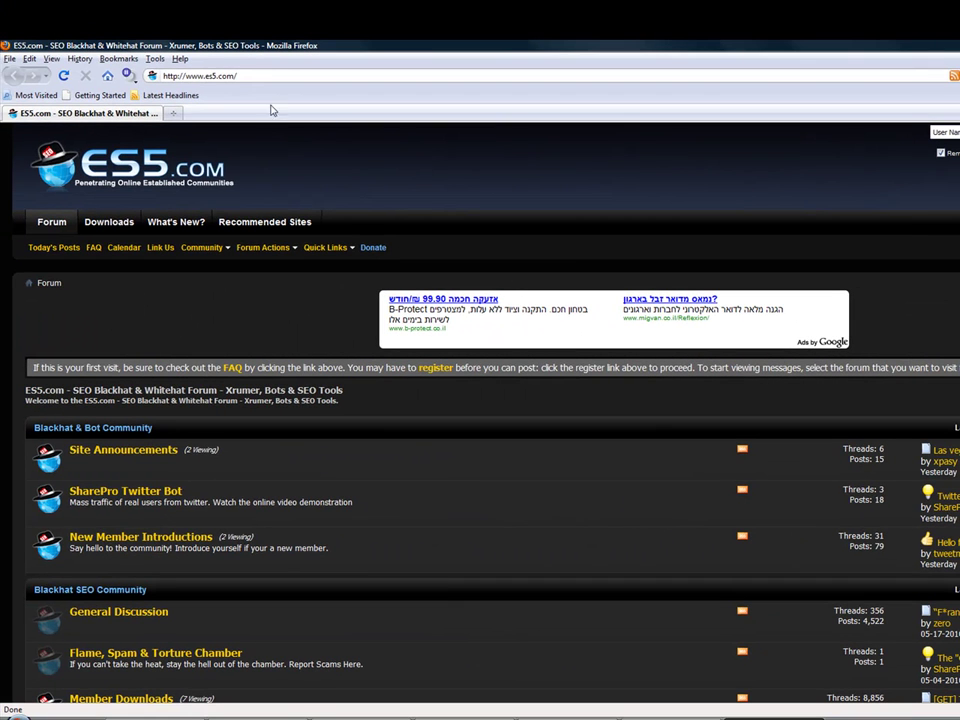
Load whatismyip.com in Firefox and check the IP address it reports.
left_click(274, 77)
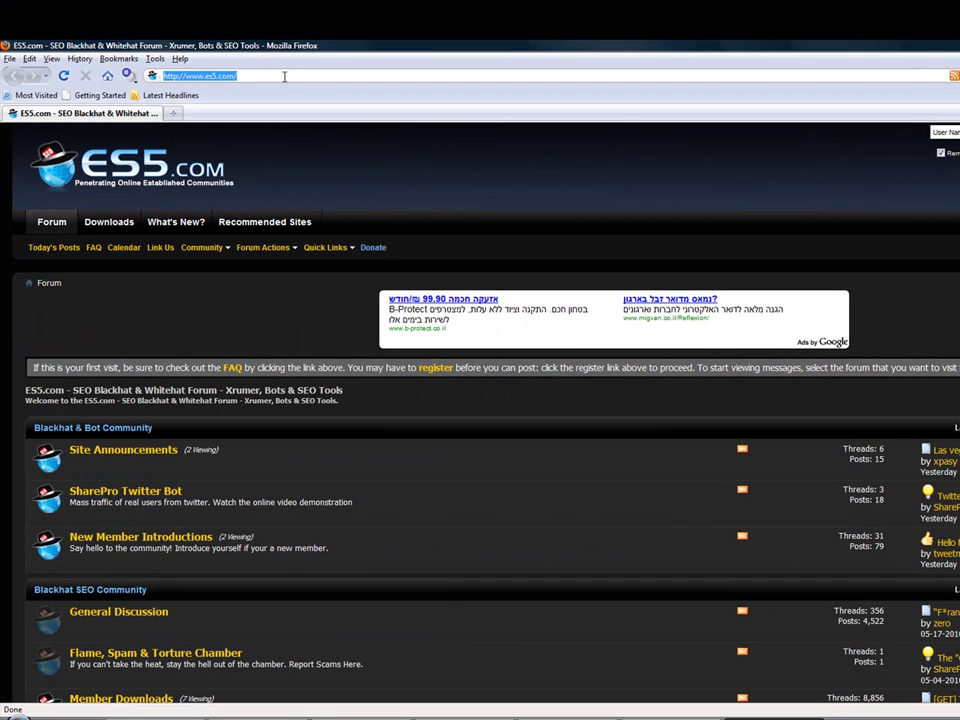
type("whatis")
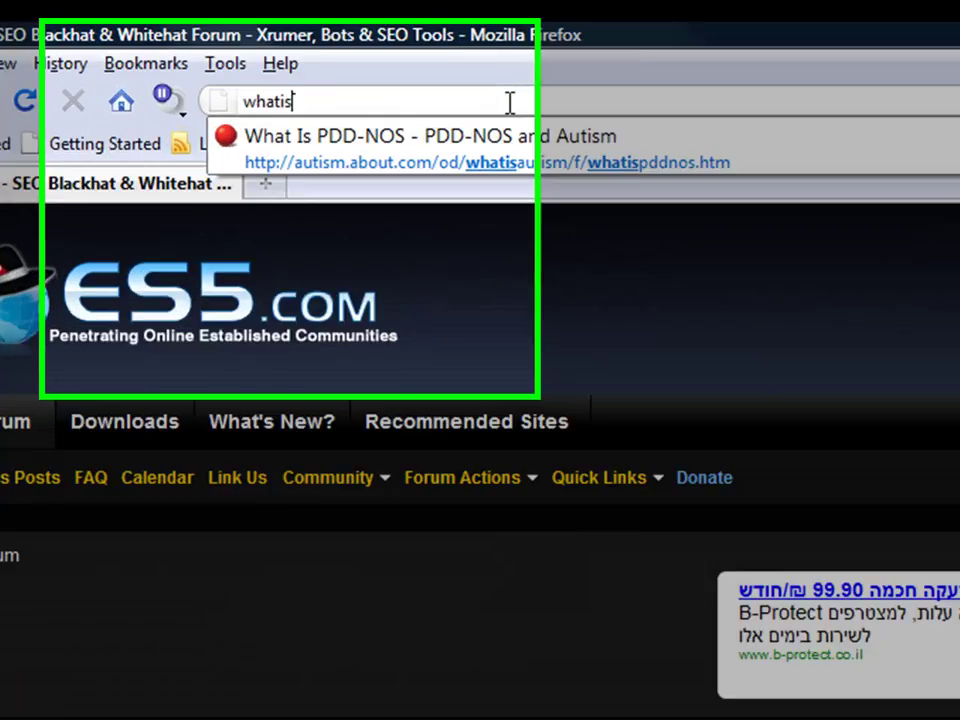
type("myip.com")
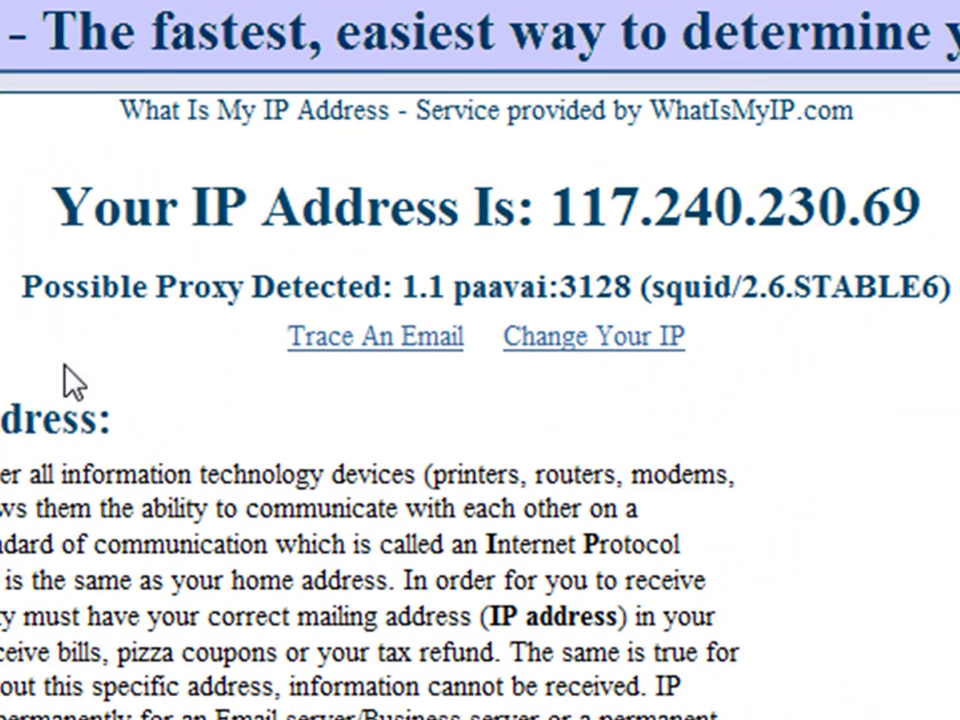
left_click_drag(934, 208, 553, 208)
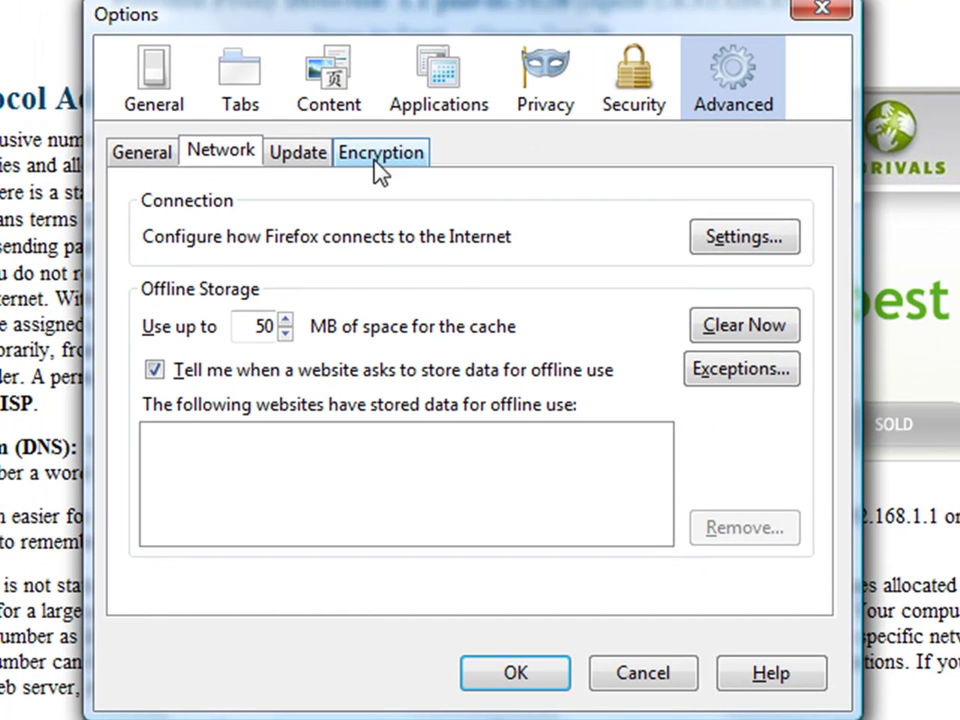
Set Firefox's connection settings to No proxy and reload whatismyip.com to check the reported IP address.
left_click(372, 158)
left_click(289, 154)
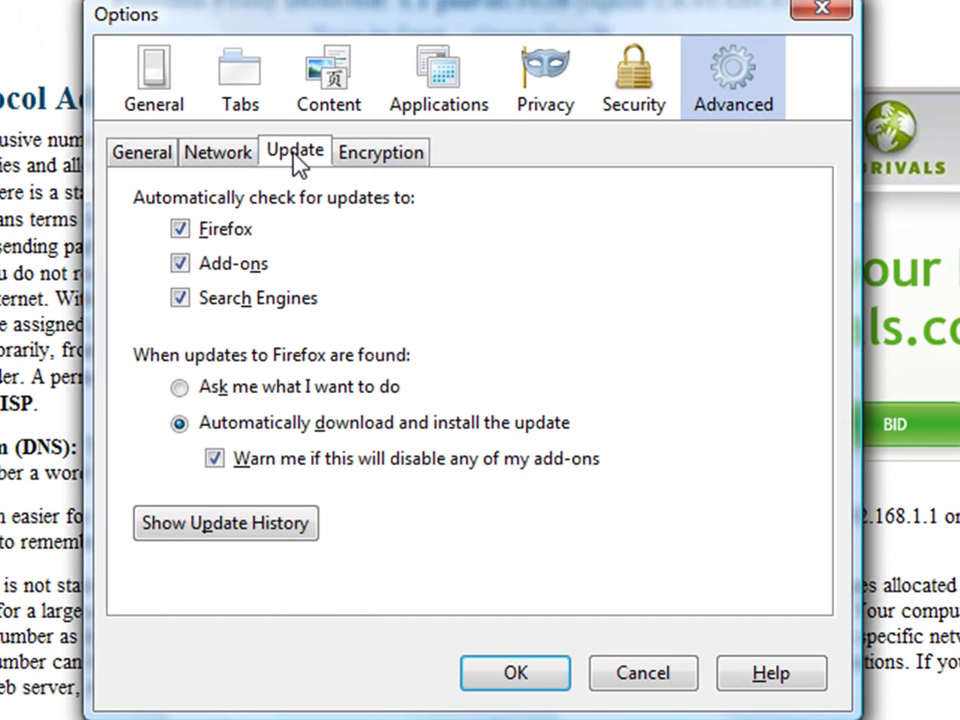
left_click(205, 156)
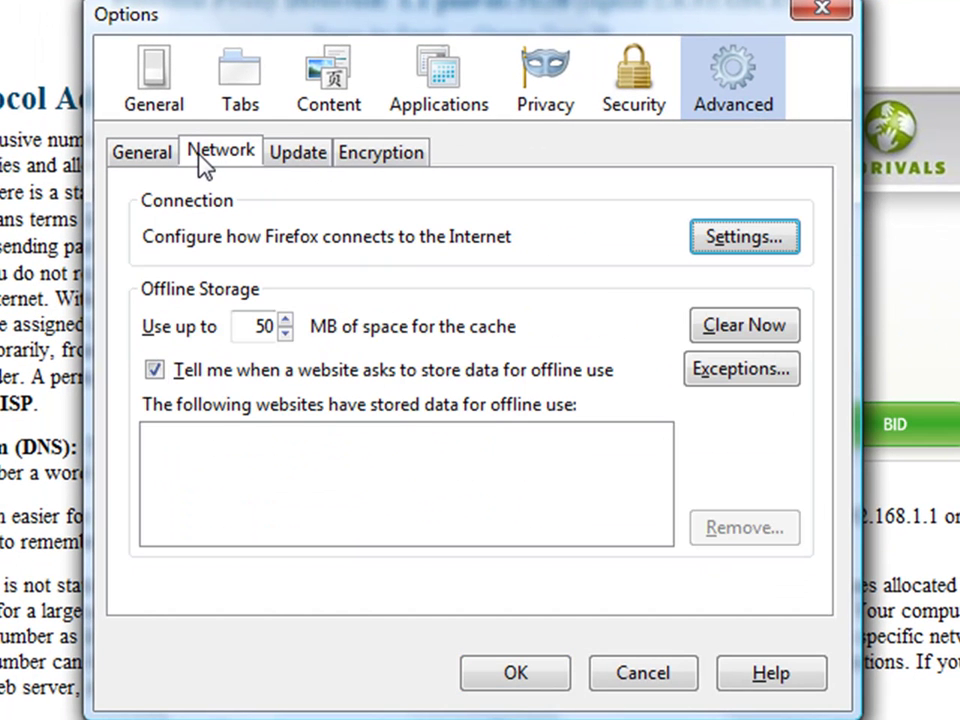
left_click(766, 240)
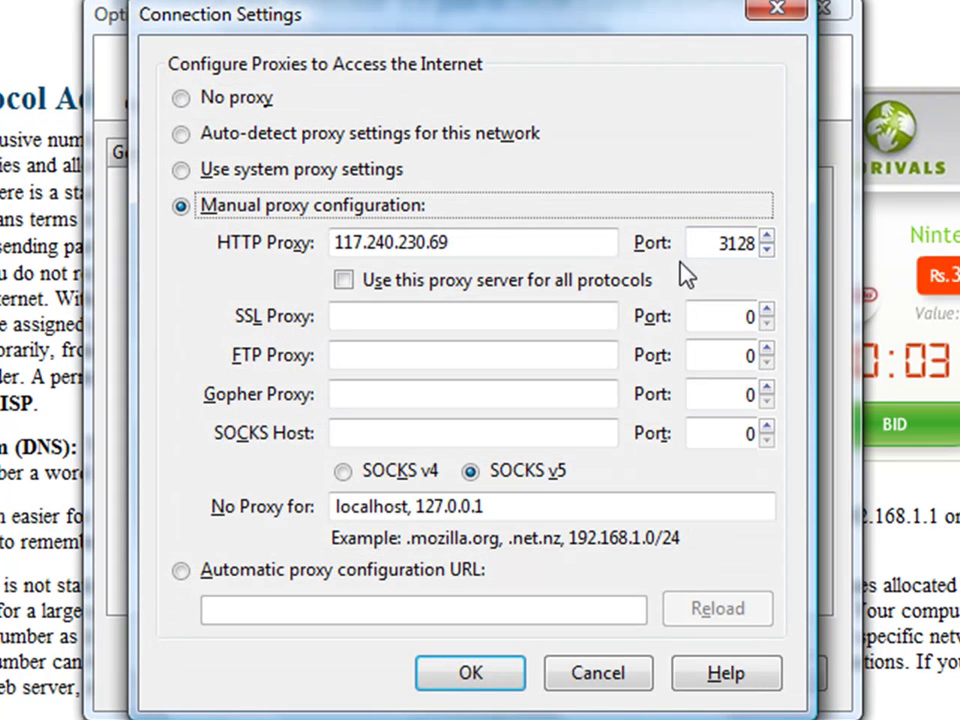
left_click(215, 108)
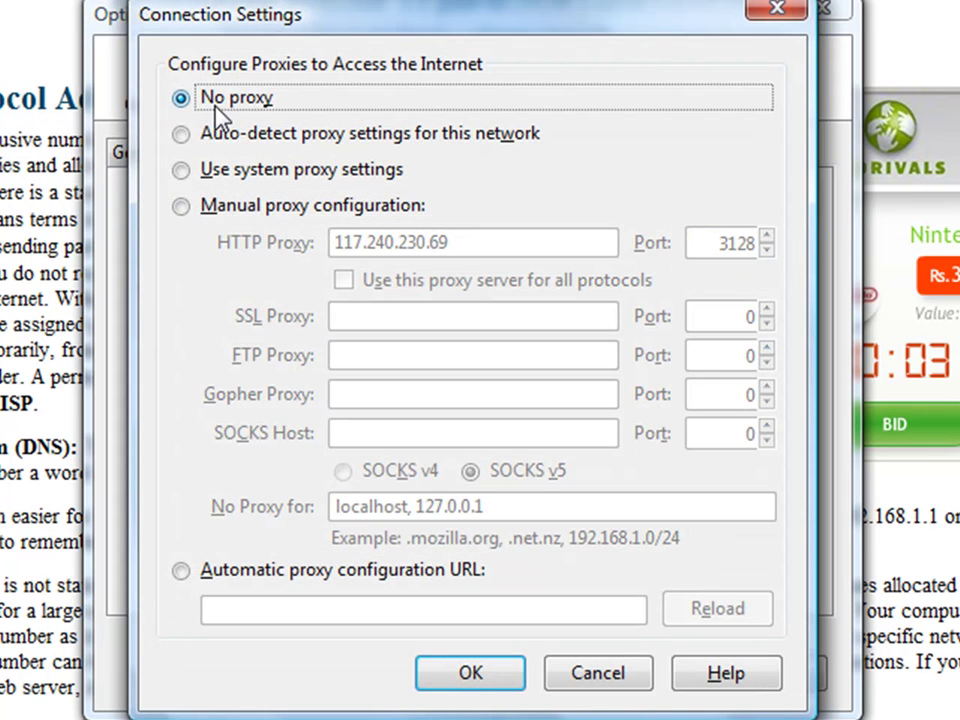
left_click(471, 676)
left_click(514, 672)
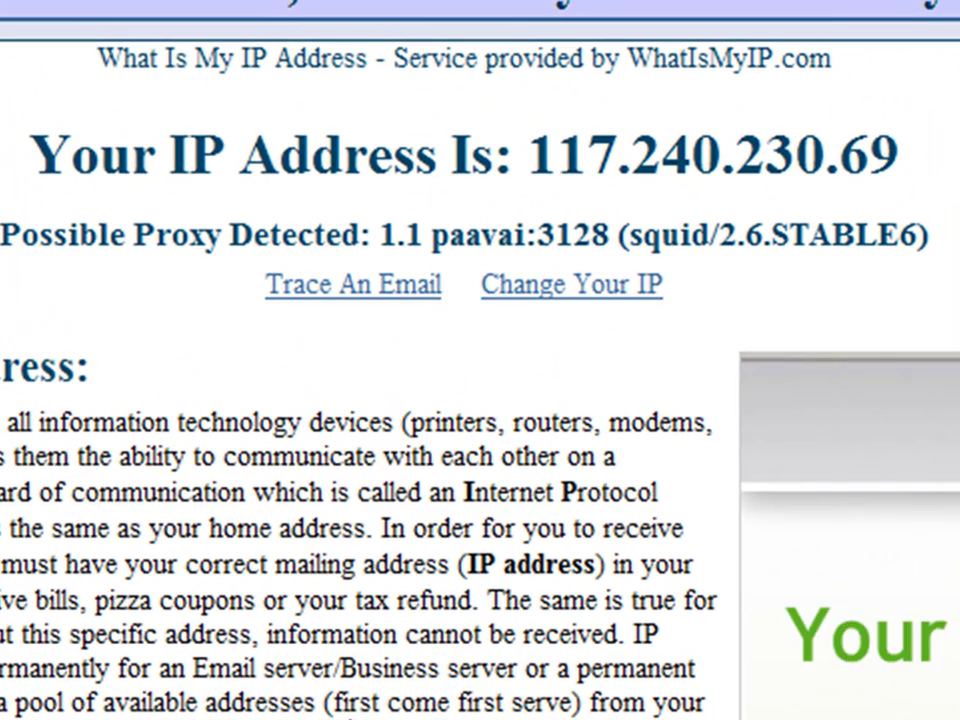
key("F5")
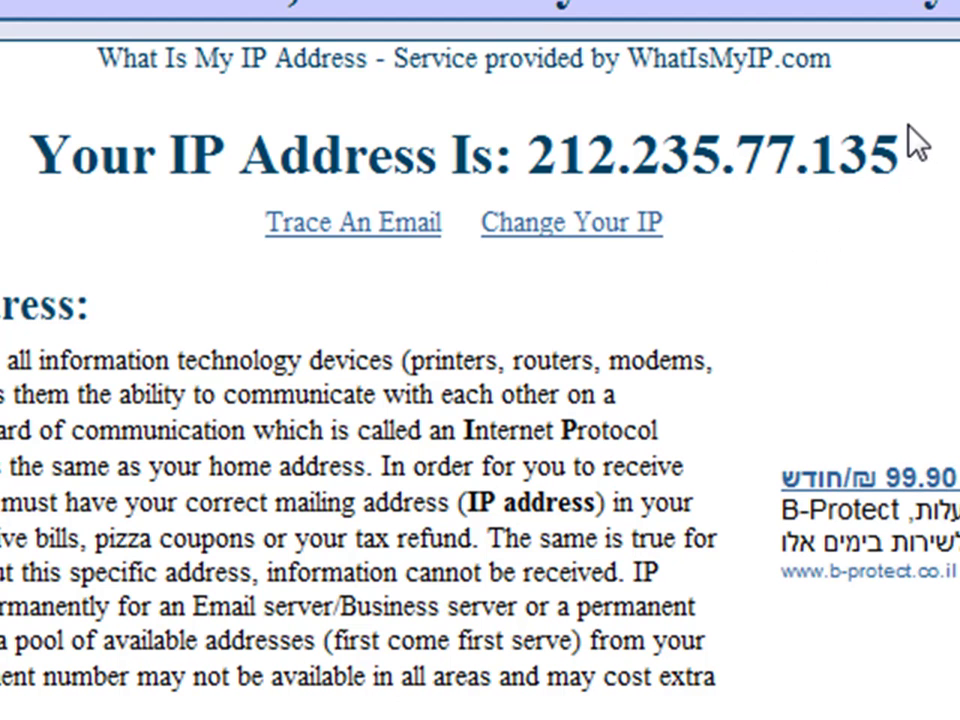
left_click_drag(905, 150, 35, 180)
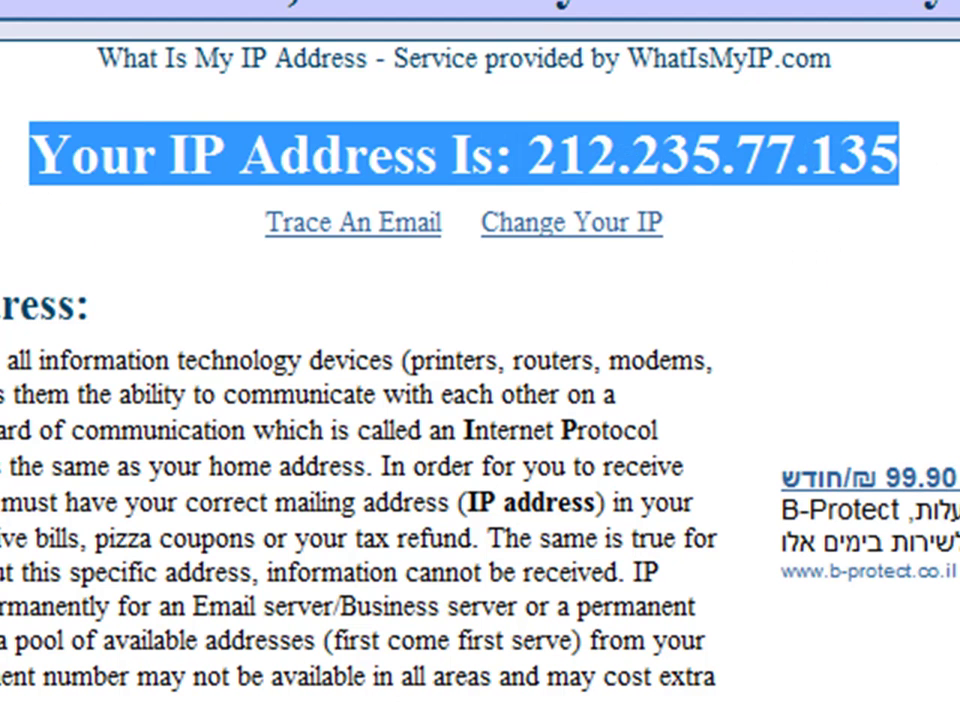
Switch to SharePro's Proxy Program and look through its list of good proxies.
key("alt+Tab")
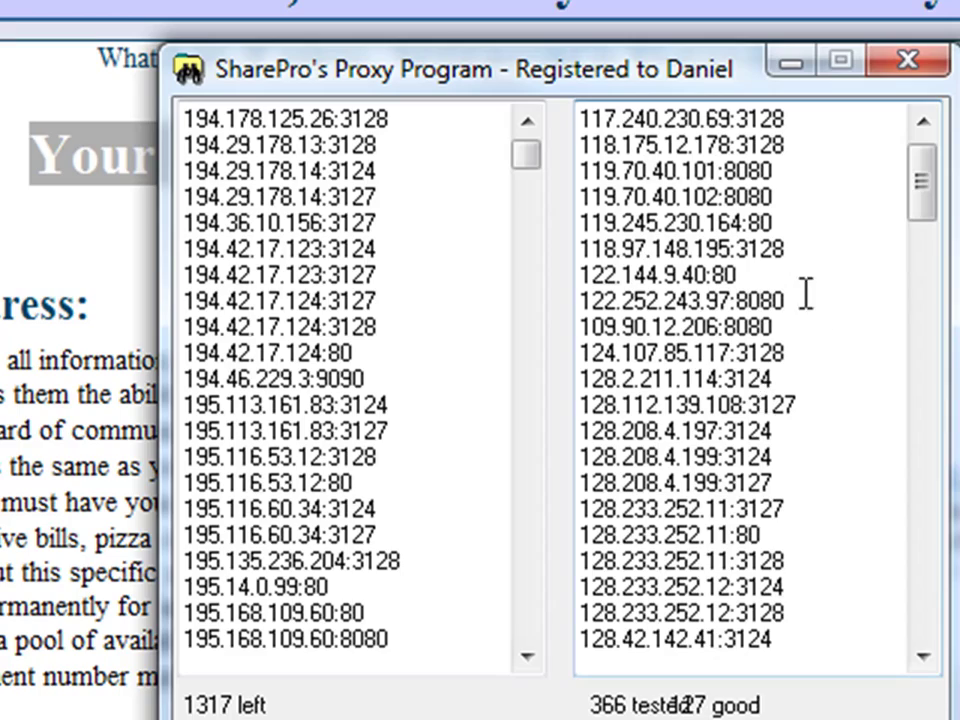
left_click_drag(921, 208, 950, 560)
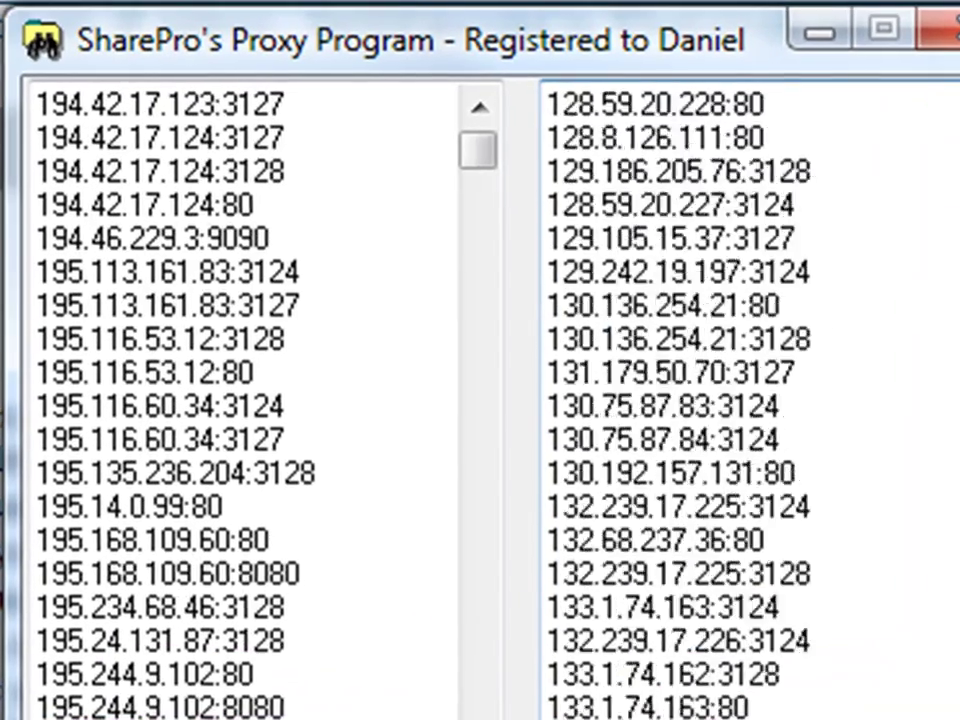
scroll(700, 400, "up", 6)
scroll(765, 207, "down", 20)
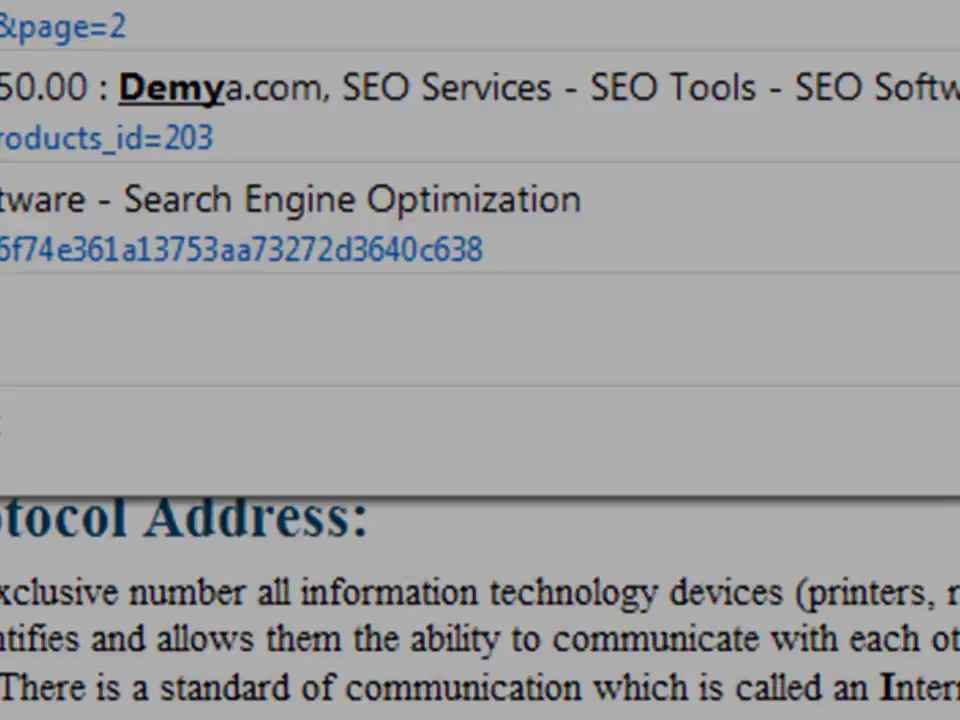
Switch back to Firefox and load demya.com.
type("a.com")
key("Return")
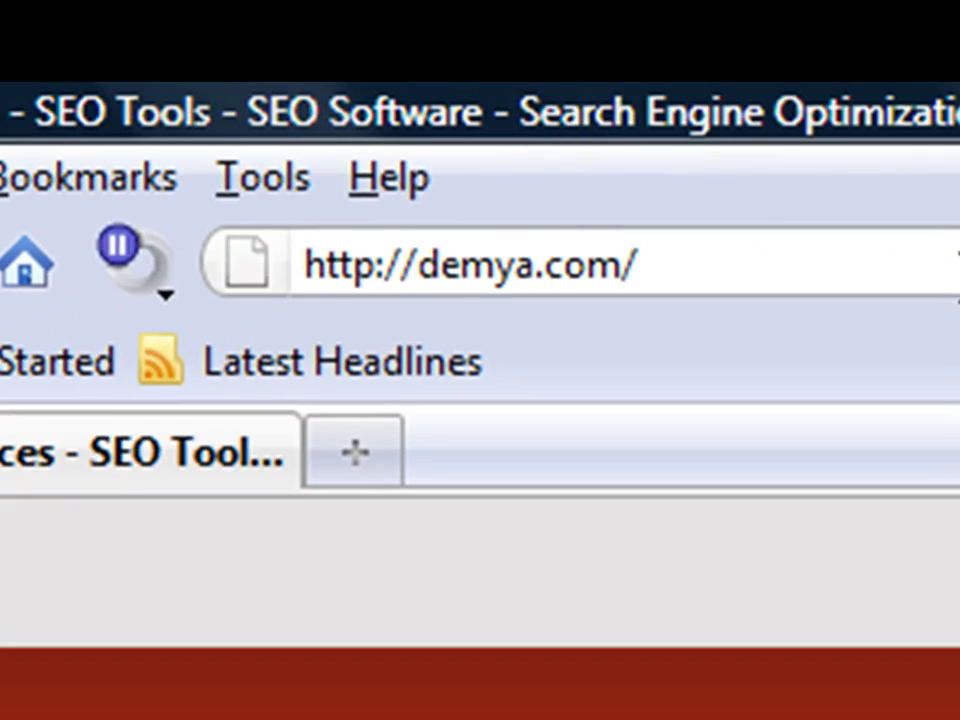